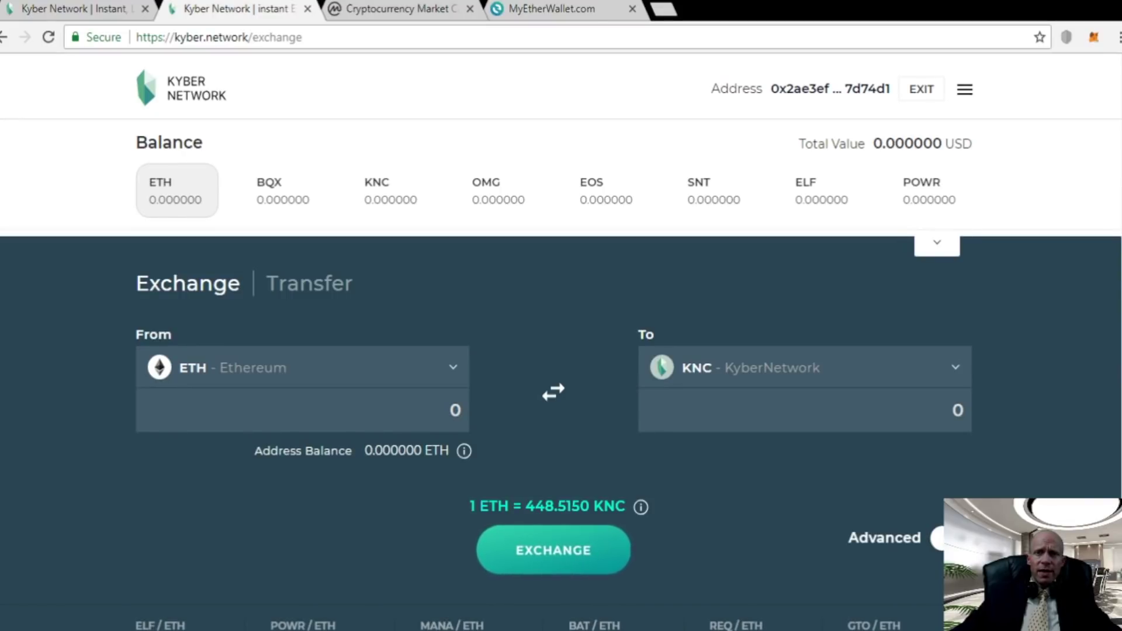
# Expand the balance list to view all supported tokens, collapse it again, and dismiss the network error message
pyautogui.click(937, 242)
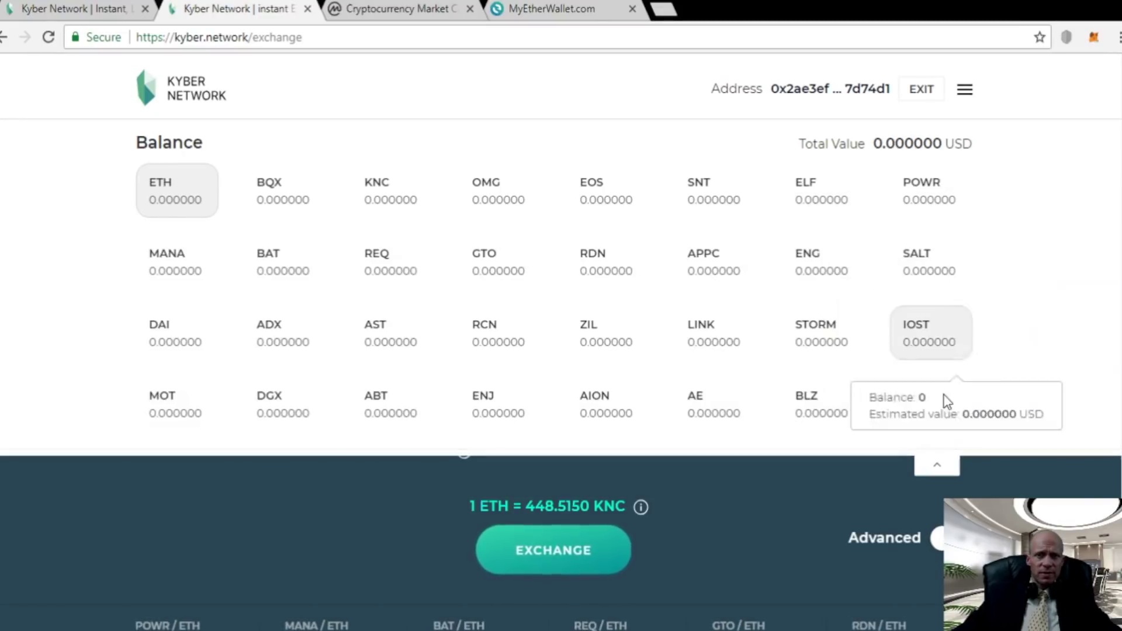
pyautogui.click(937, 471)
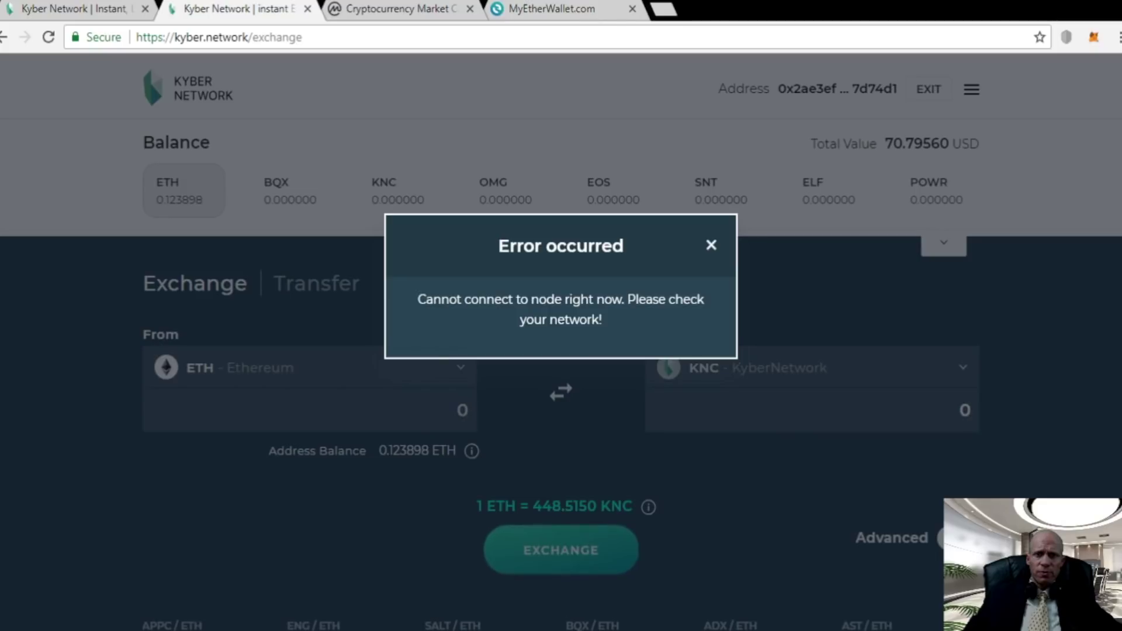
pyautogui.press('Escape')
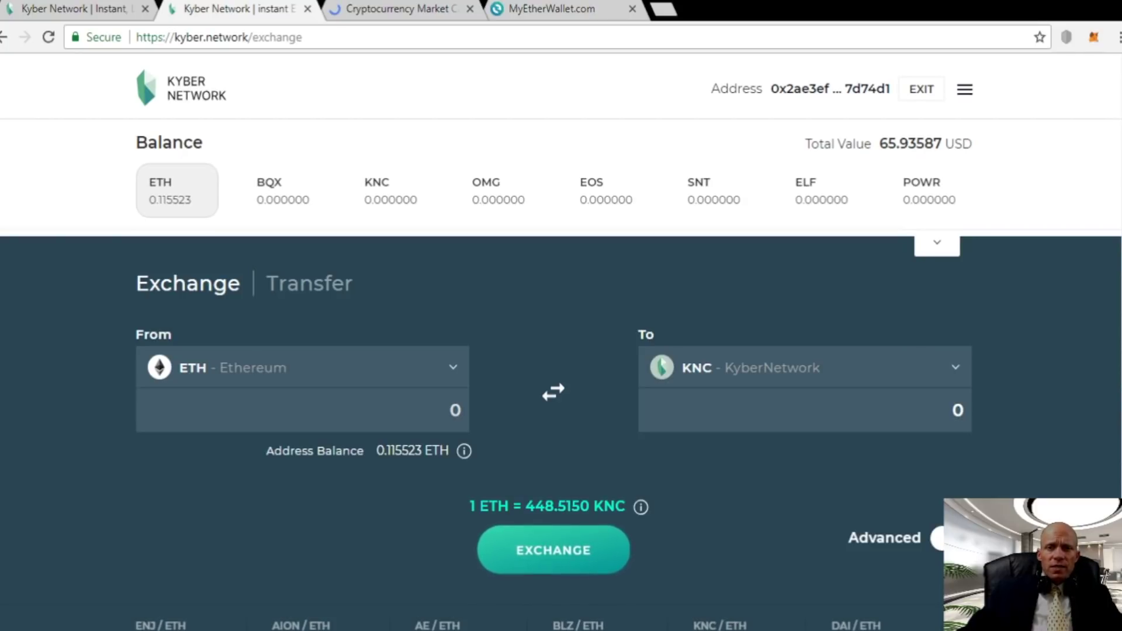
# Browse the tokens available to receive, keep KNC selected, and highlight the ETH to KNC exchange rate
pyautogui.click(697, 379)
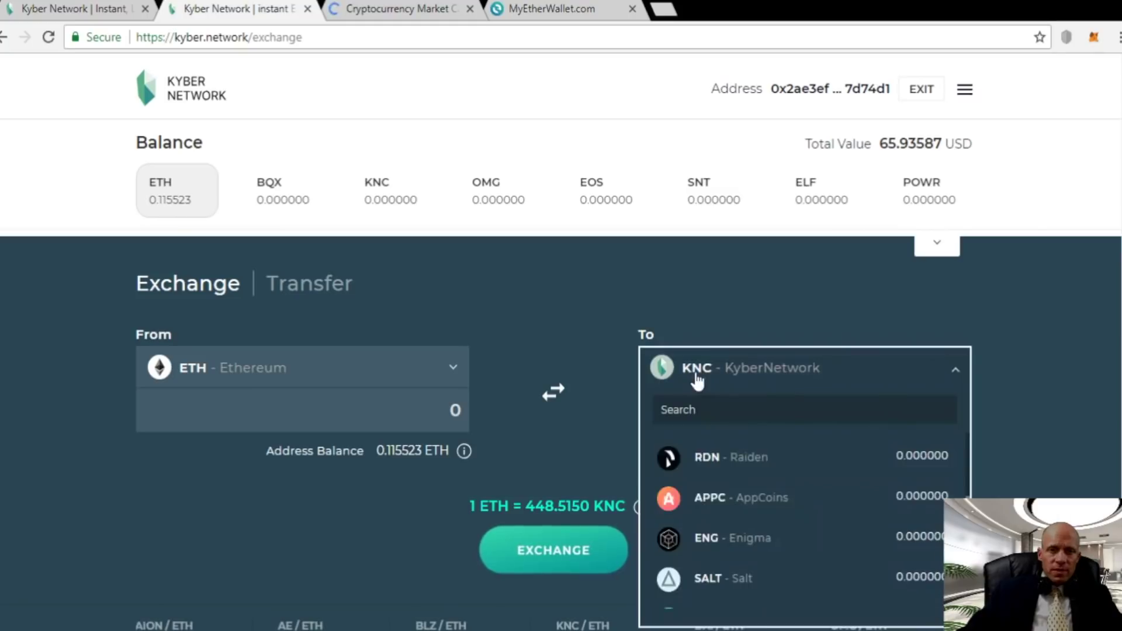
pyautogui.scroll(-5, 759, 503)
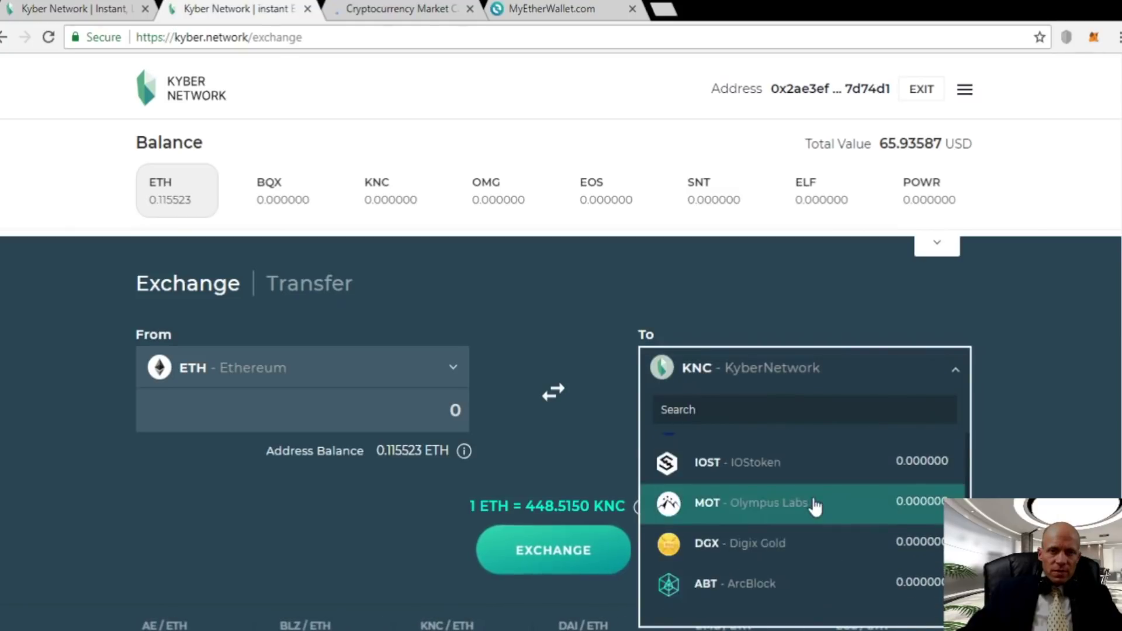
pyautogui.click(761, 377)
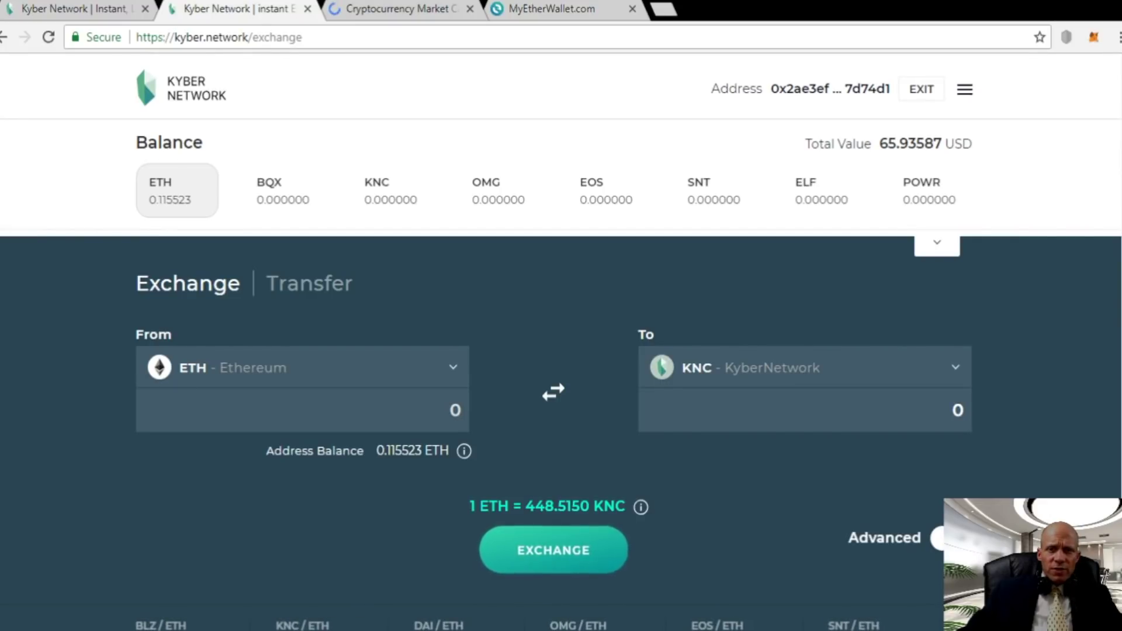
pyautogui.moveTo(471, 506); pyautogui.dragTo(625, 506)
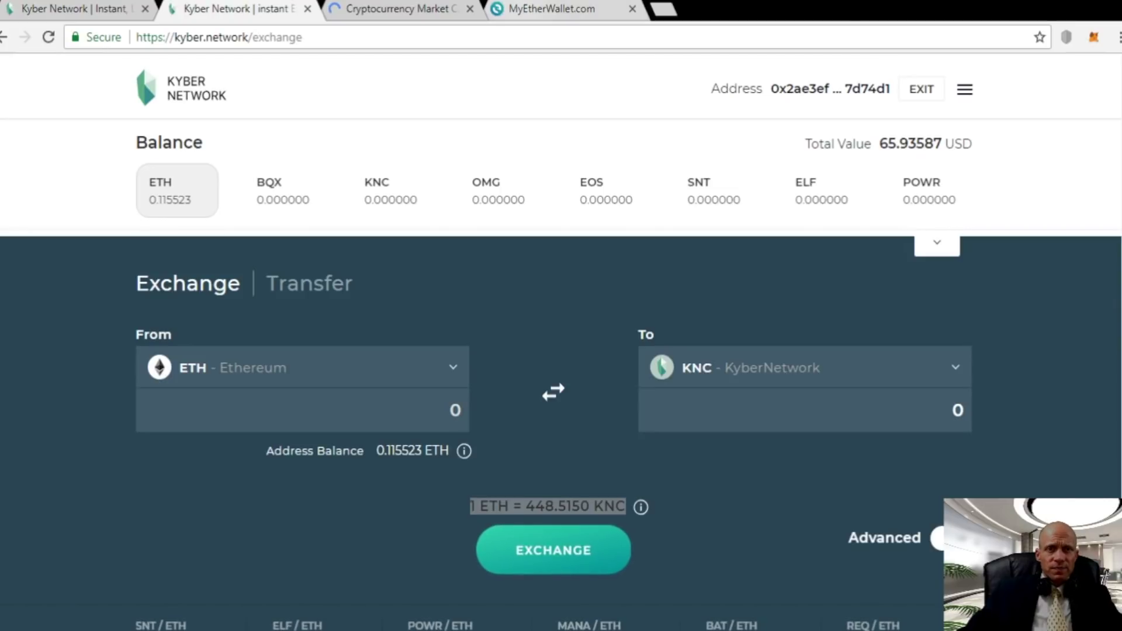
# Look up Kyber Network on CoinMarketCap and show its market prices in ETH
pyautogui.click(401, 8)
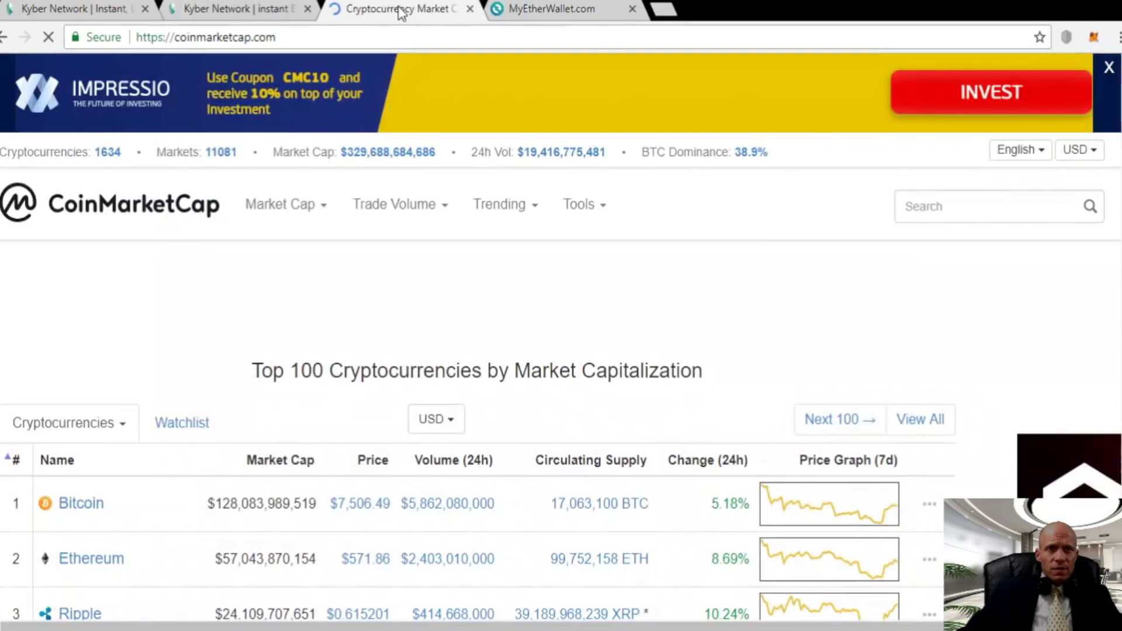
pyautogui.click(968, 207)
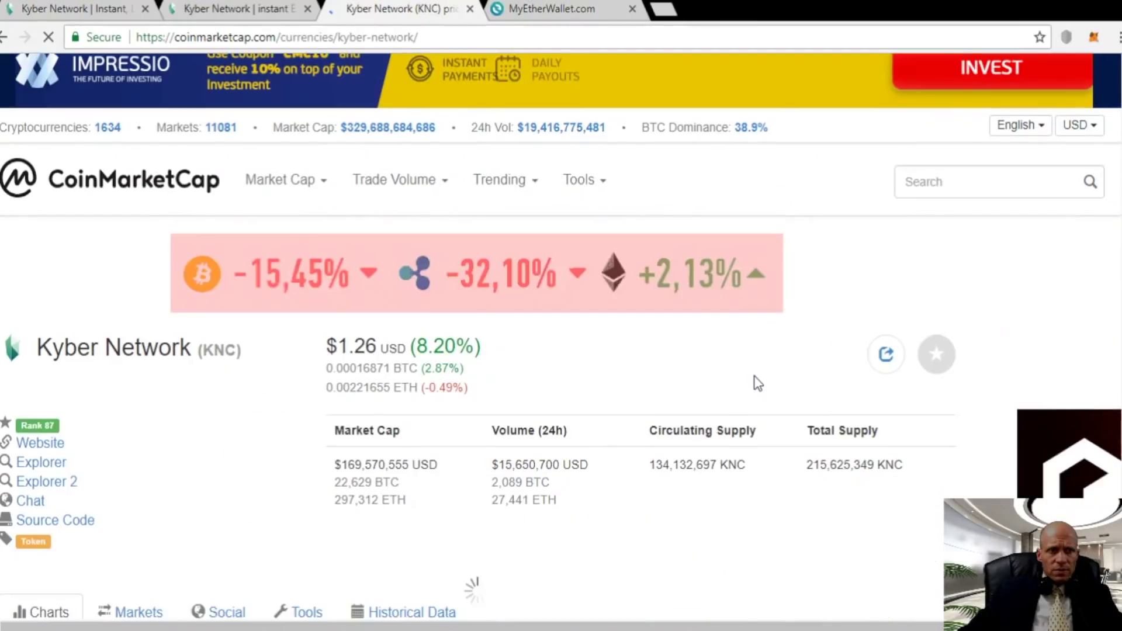
pyautogui.scroll(-8, 758, 383)
pyautogui.click(137, 111)
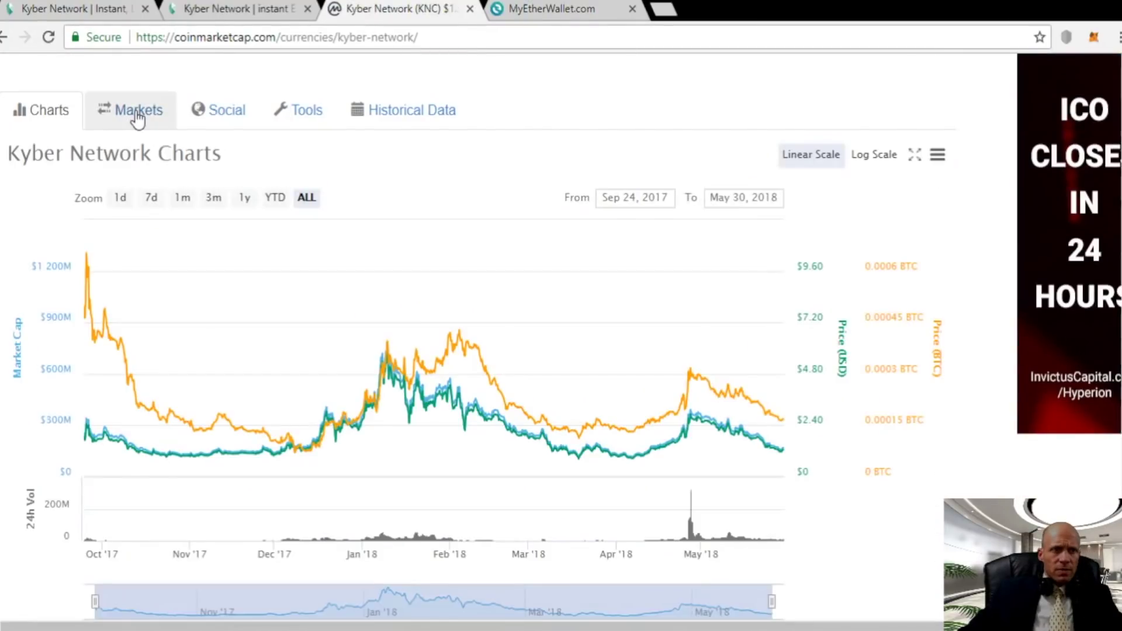
pyautogui.scroll(8, 862, 376)
pyautogui.scroll(-8, 862, 375)
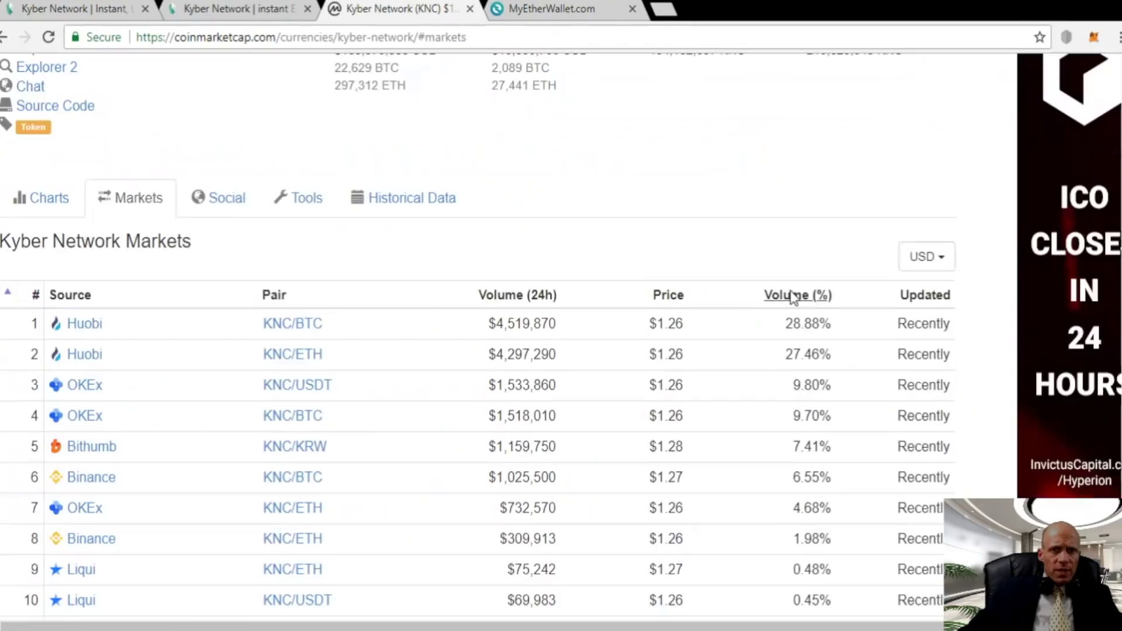
pyautogui.click(942, 264)
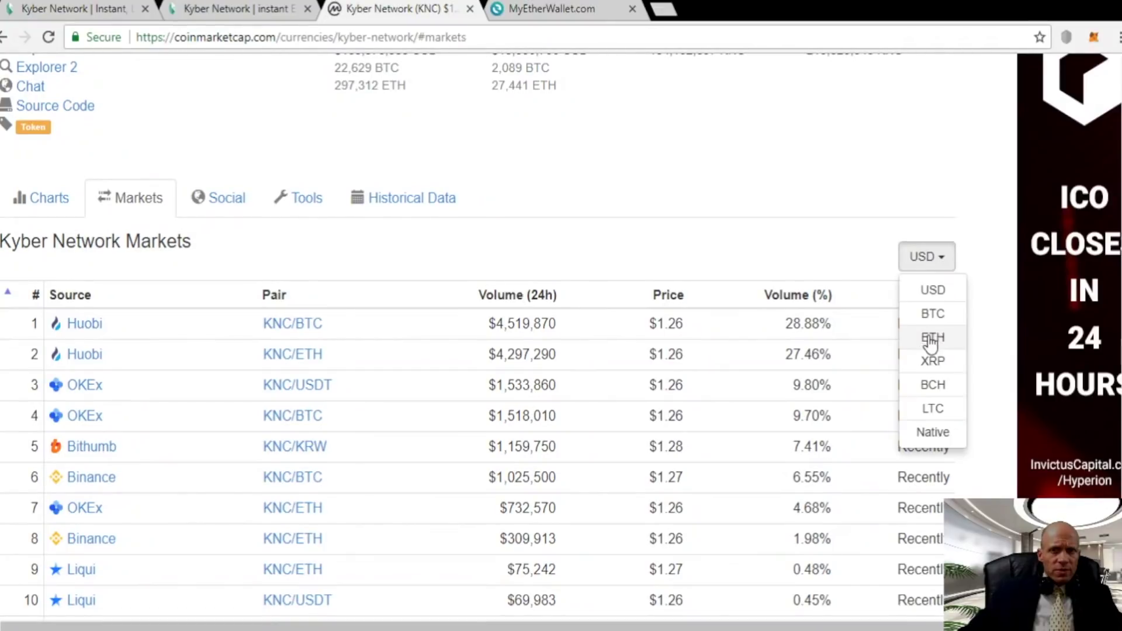
pyautogui.click(931, 339)
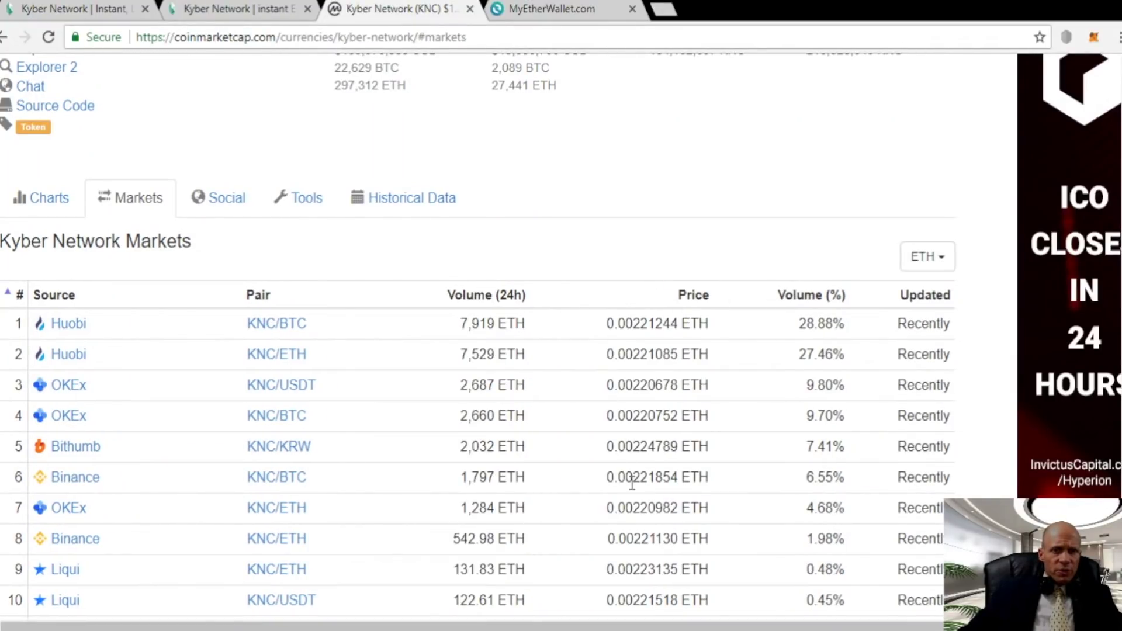
# Return to the Kyber exchange page, swap the pair to check the KNC to ETH rate, and swap it back
pyautogui.click(234, 10)
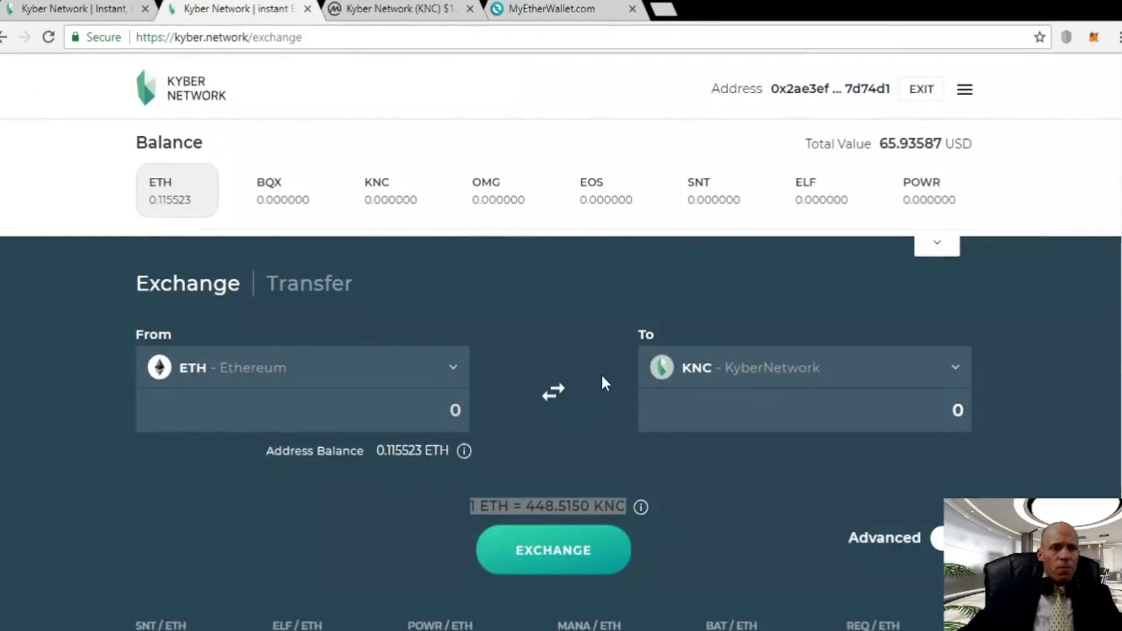
pyautogui.scroll(-2, 595, 380)
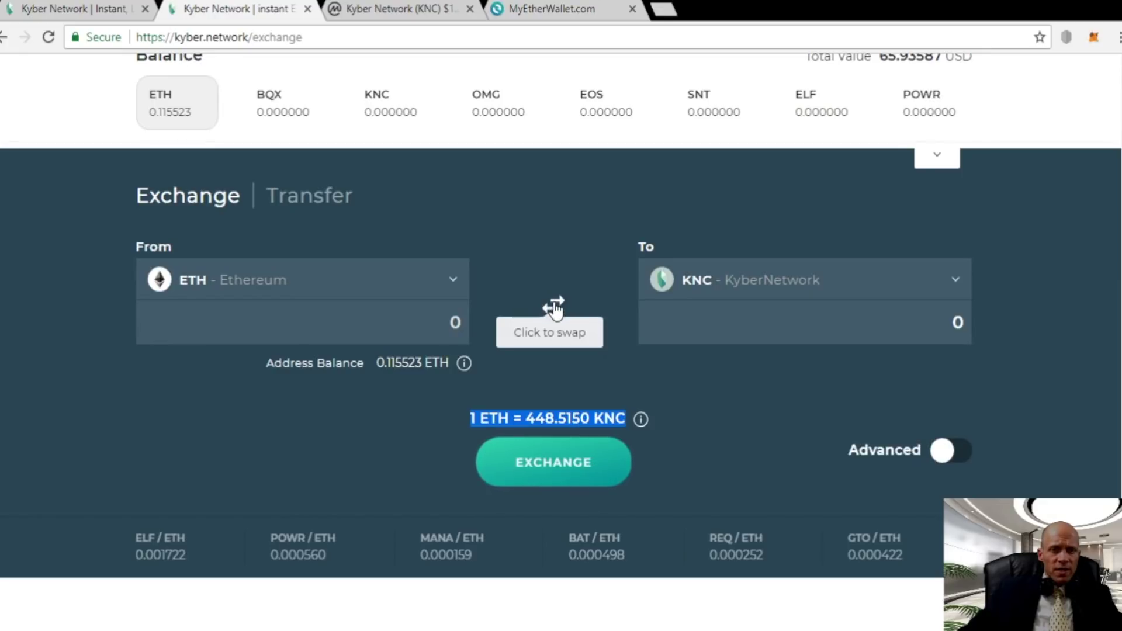
pyautogui.click(555, 307)
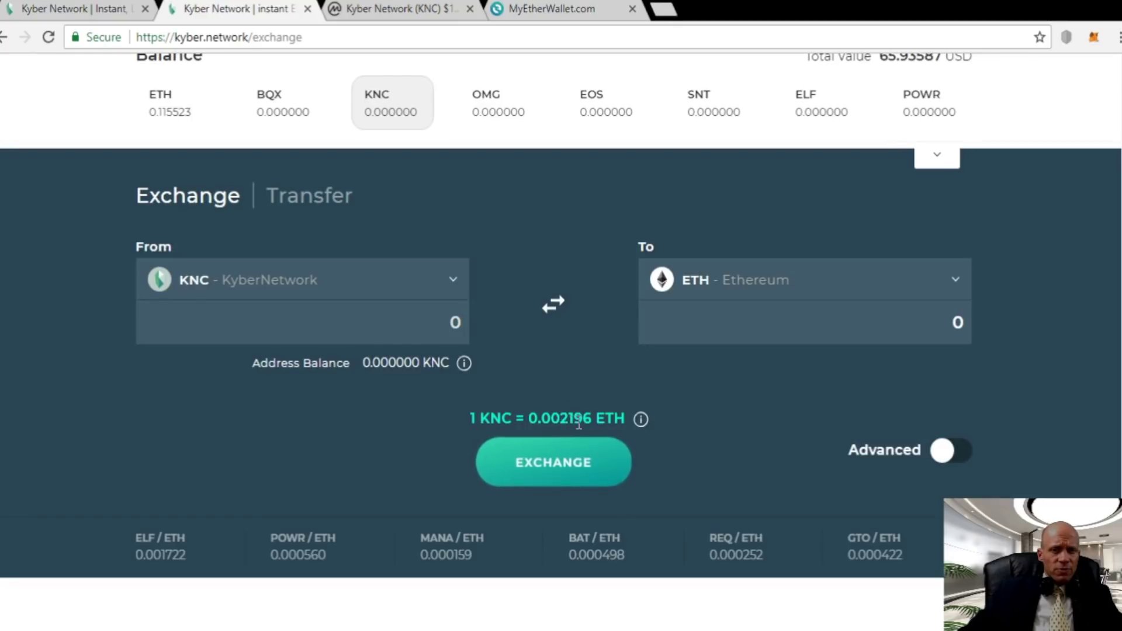
pyautogui.click(553, 304)
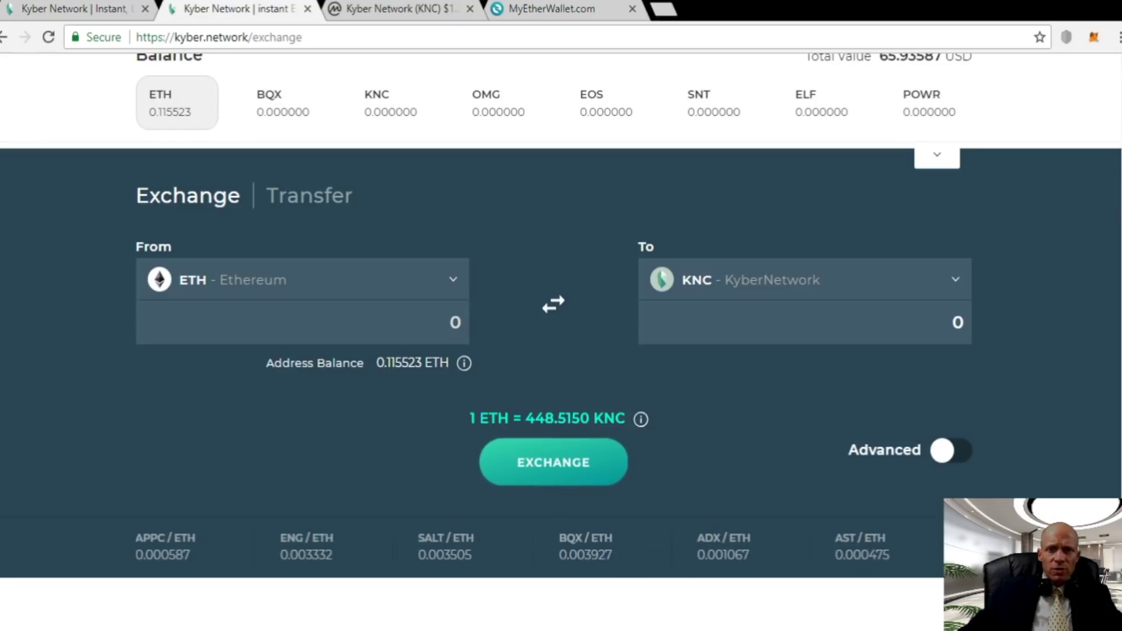
# Try exchange amounts of 0.1 ETH, 45 KNC, and the available ETH address balance
pyautogui.click(419, 322)
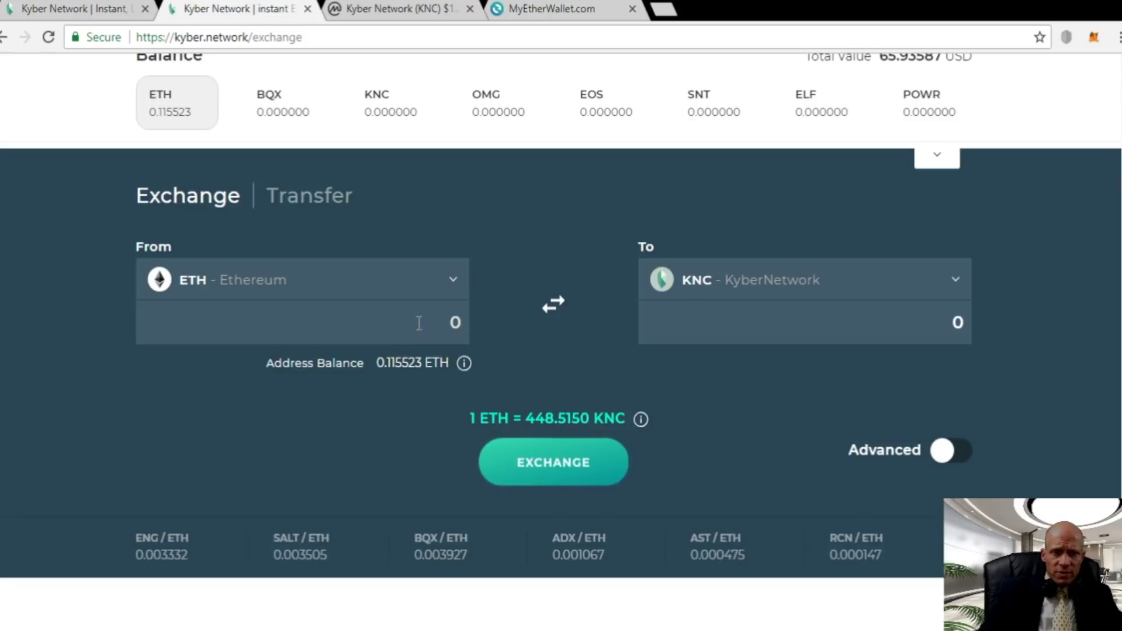
pyautogui.write('0.1')
pyautogui.moveTo(874, 323); pyautogui.dragTo(978, 323)
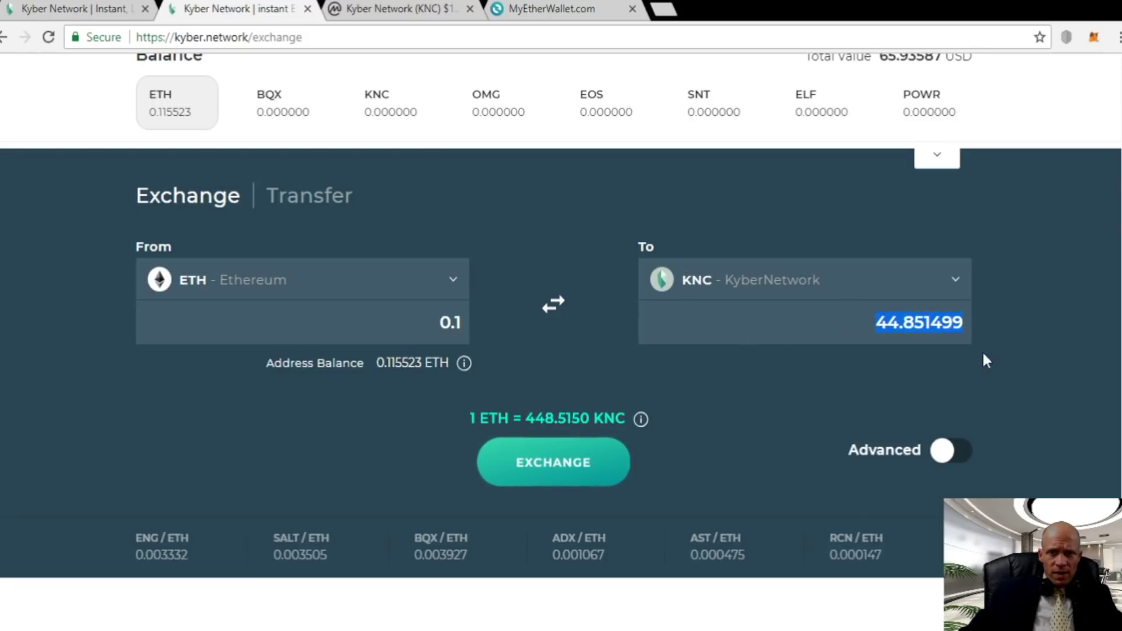
pyautogui.write('45')
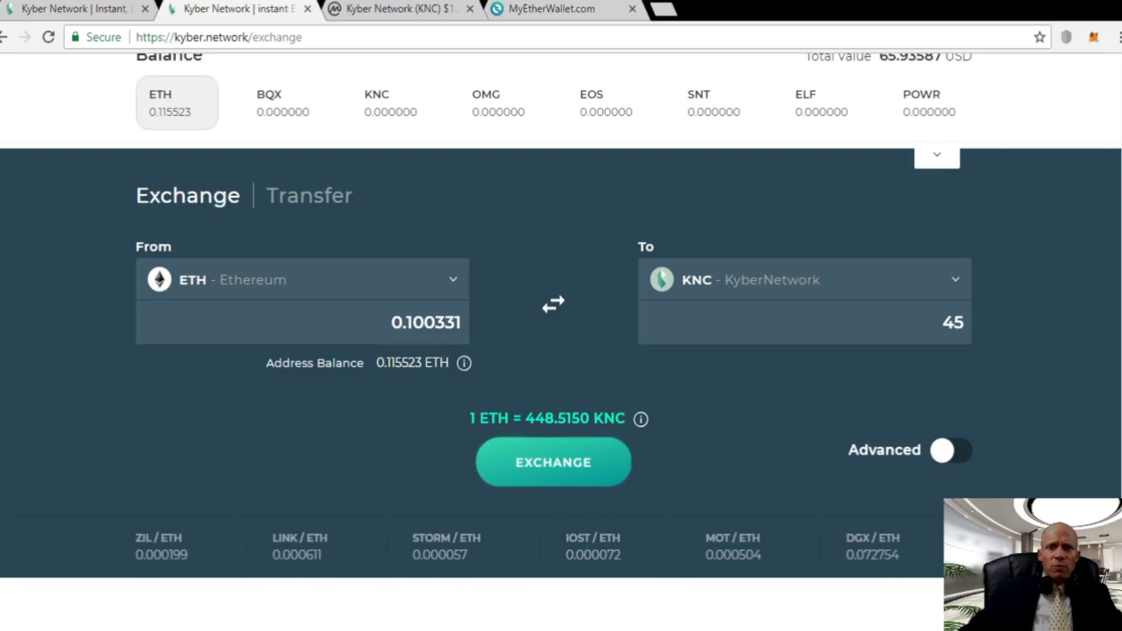
pyautogui.click(398, 368)
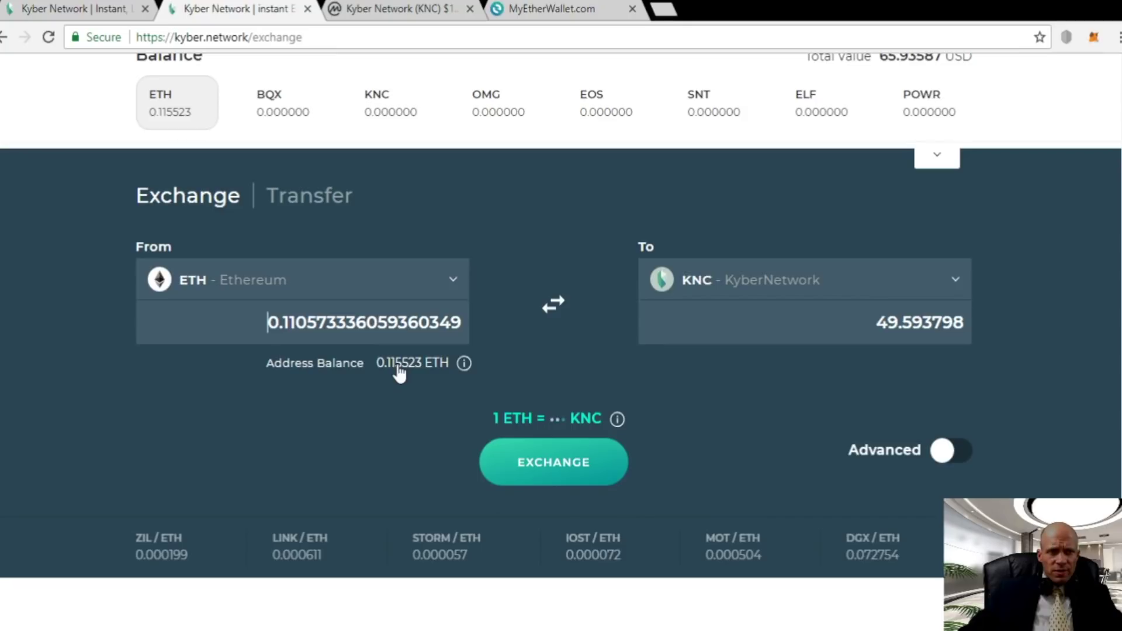
# Set the amount to receive to 40 KNC, confirm the exchange, and submit the transaction in MetaMask
pyautogui.moveTo(875, 322); pyautogui.dragTo(1000, 393)
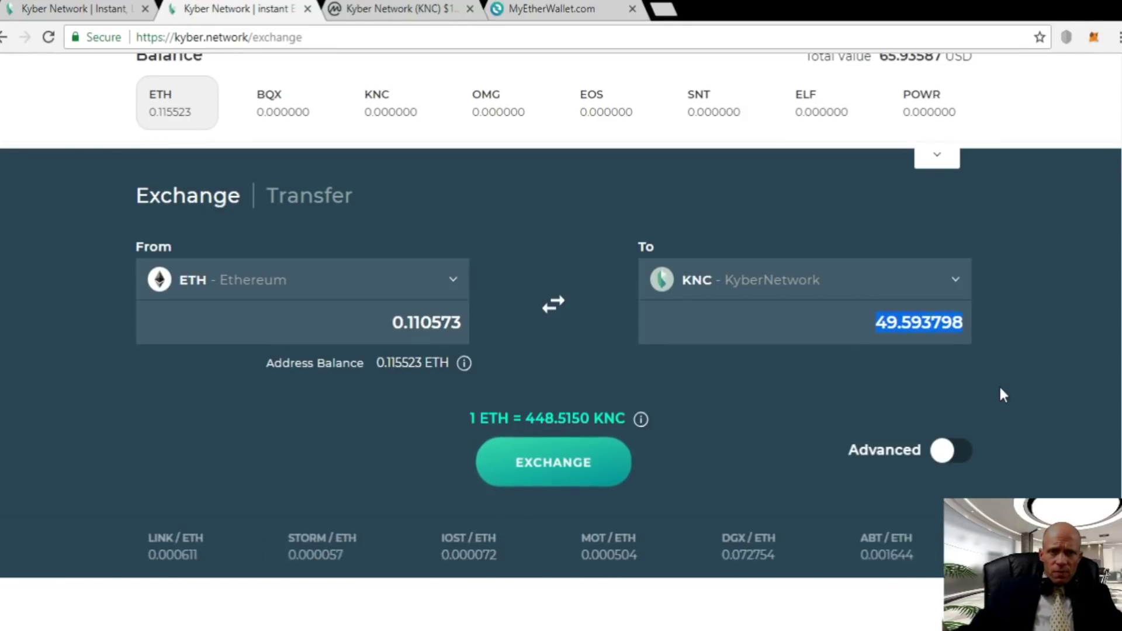
pyautogui.write('40')
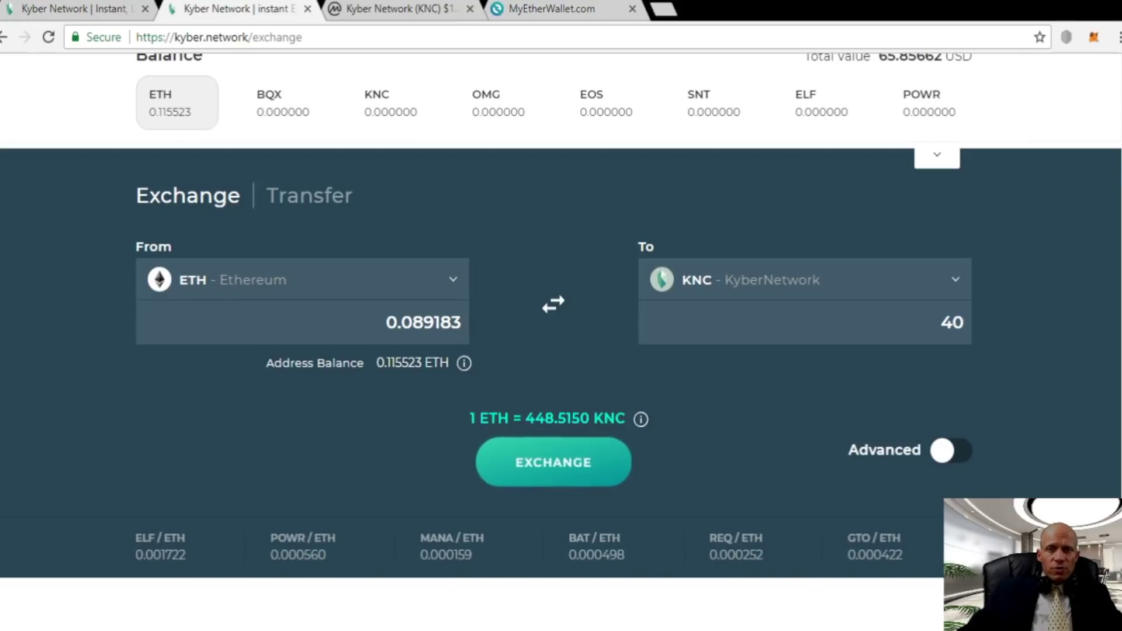
pyautogui.click(546, 465)
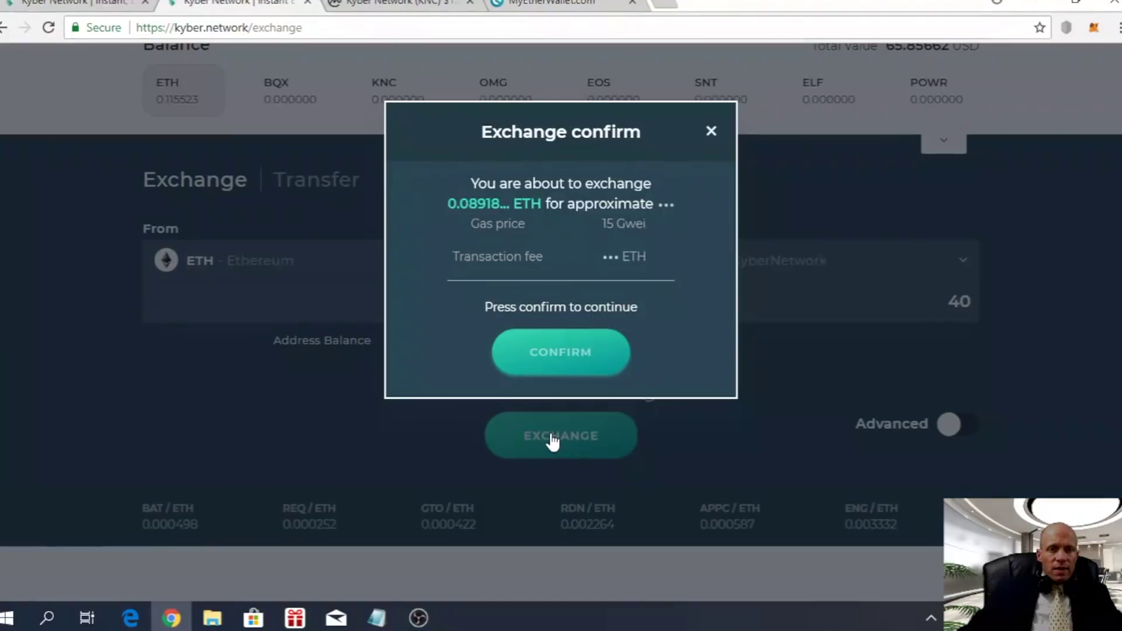
pyautogui.click(554, 387)
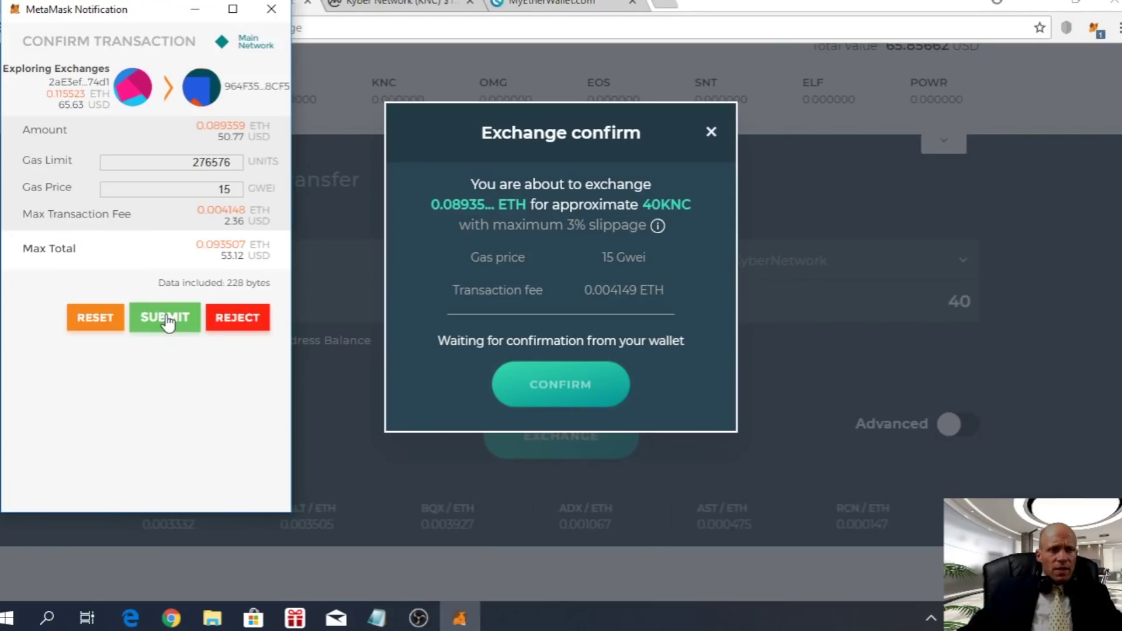
pyautogui.click(167, 320)
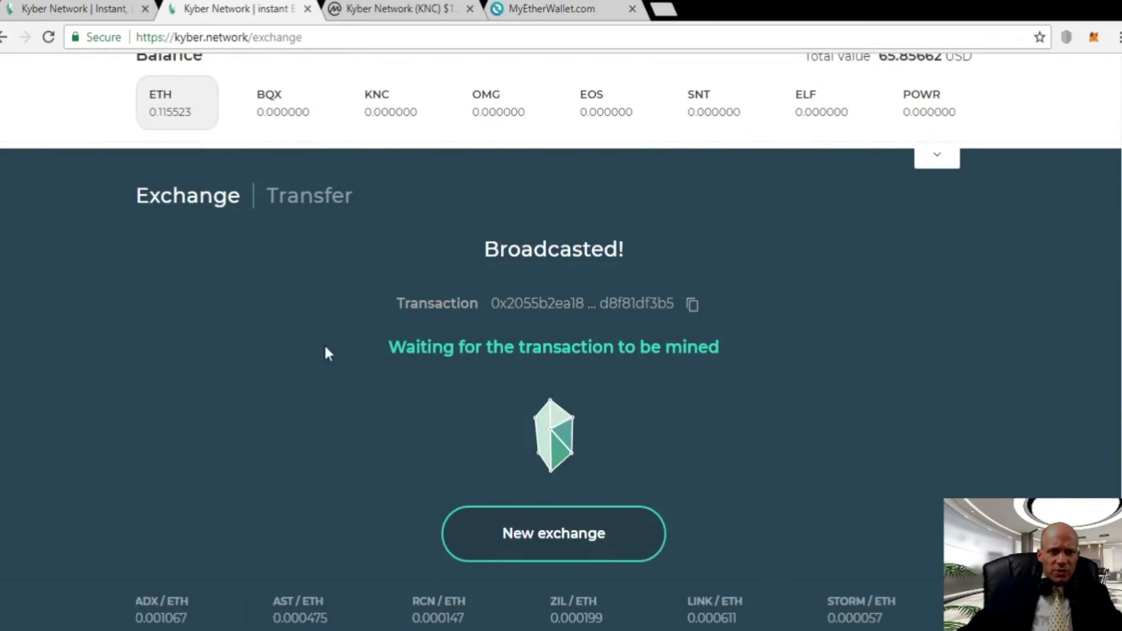
# Open the new exchange transaction from the notifications, review its details on Etherscan, and return to the Kyber exchange page
pyautogui.scroll(2, 966, 96)
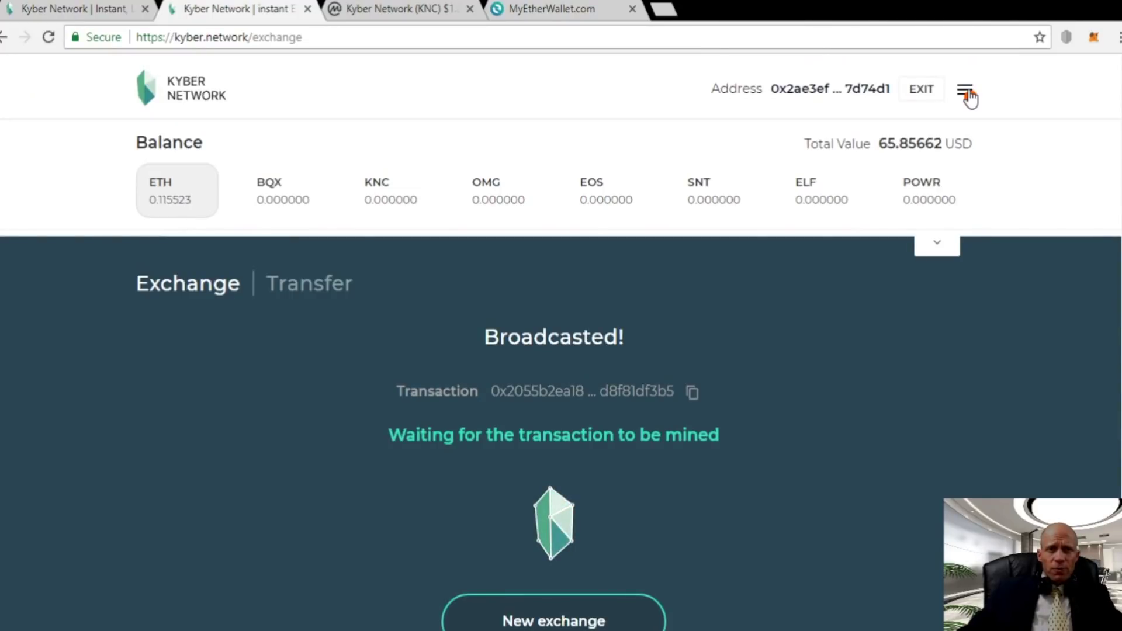
pyautogui.click(965, 93)
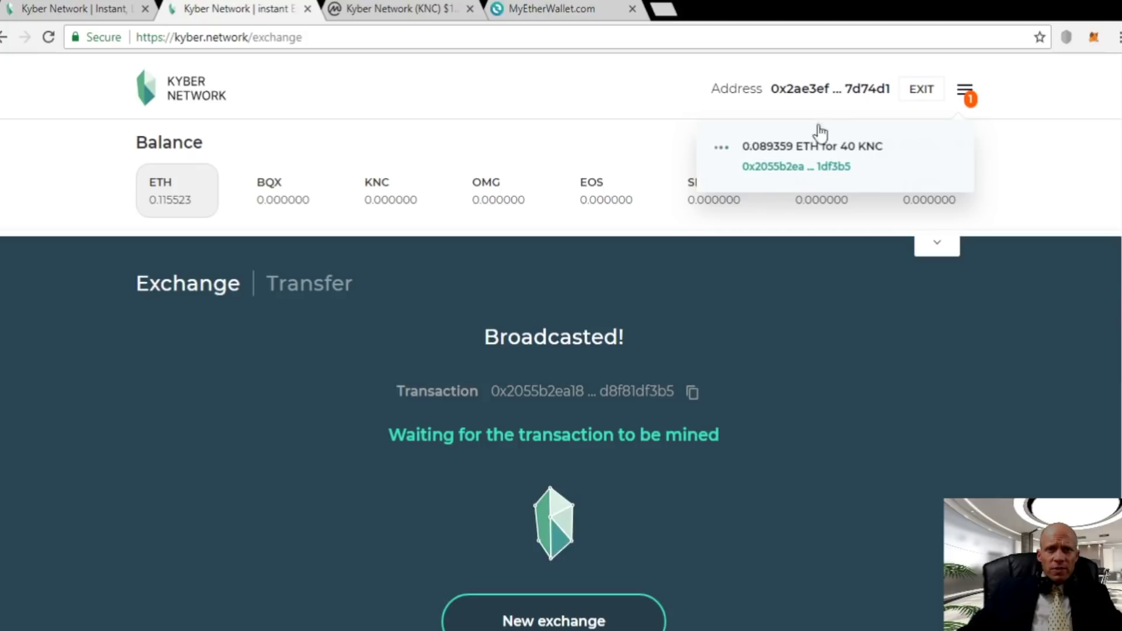
pyautogui.click(797, 168)
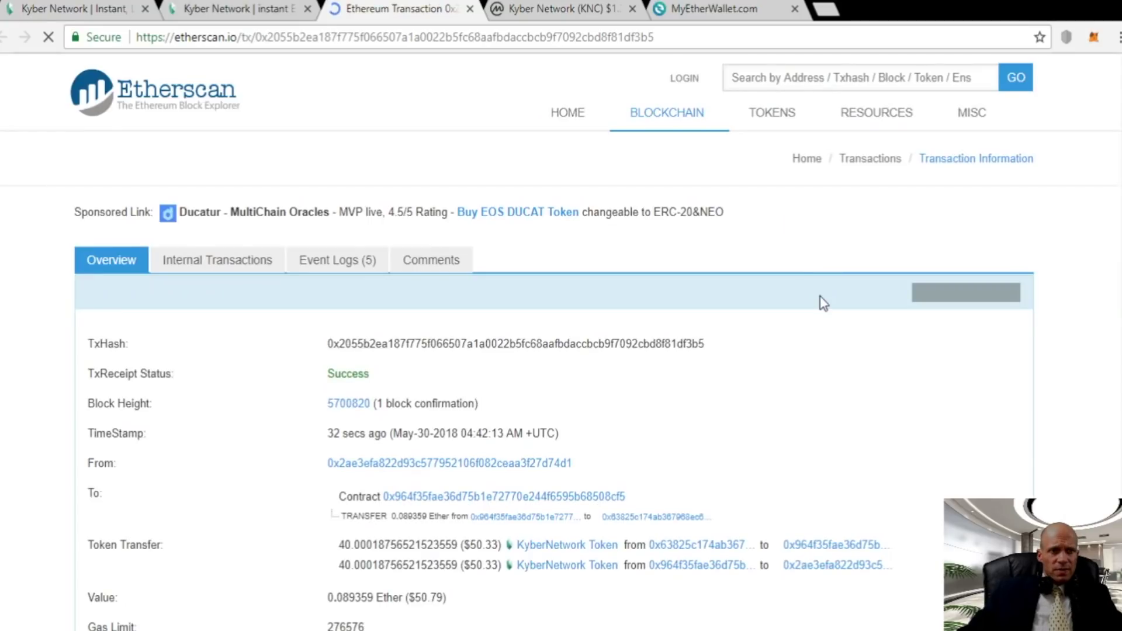
pyautogui.scroll(-3, 819, 302)
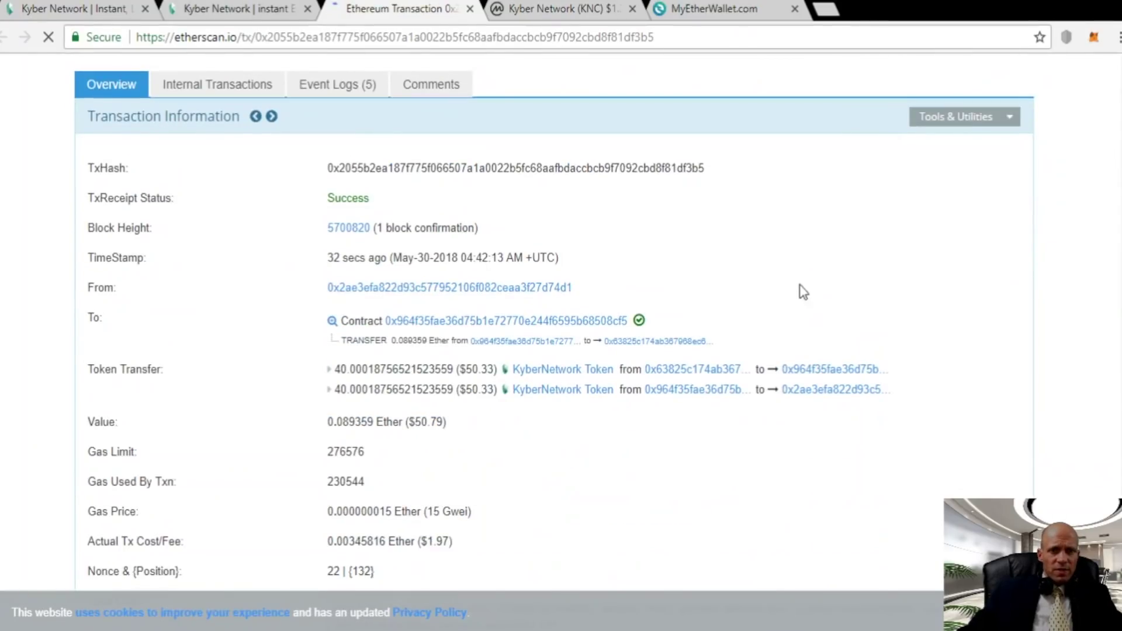
pyautogui.hotkey('ctrl', 'shift', 'Tab')
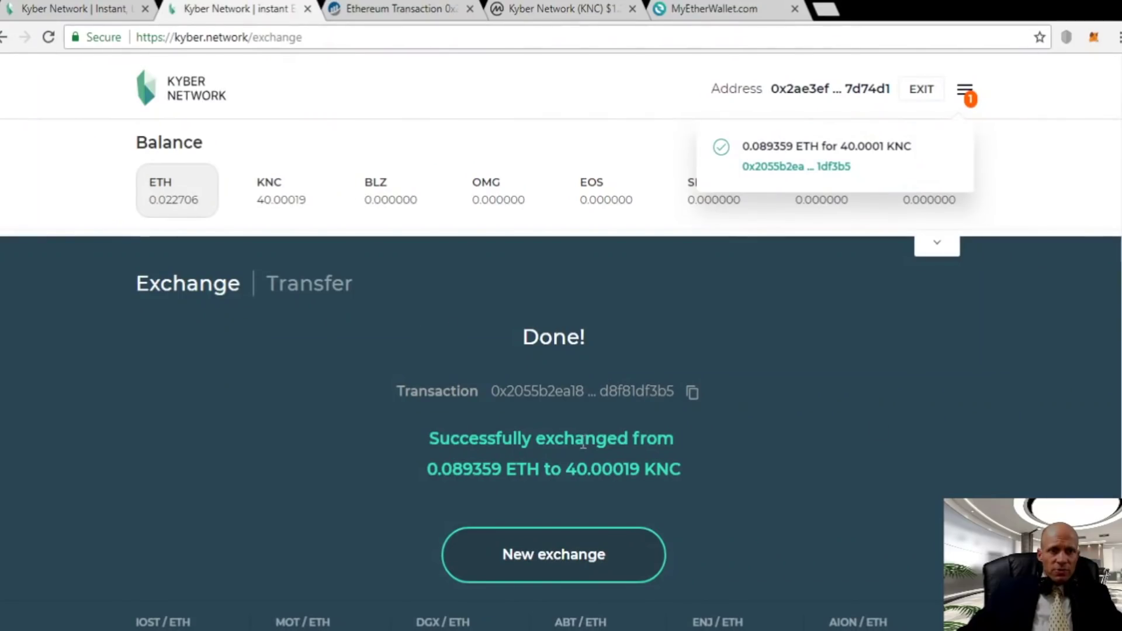
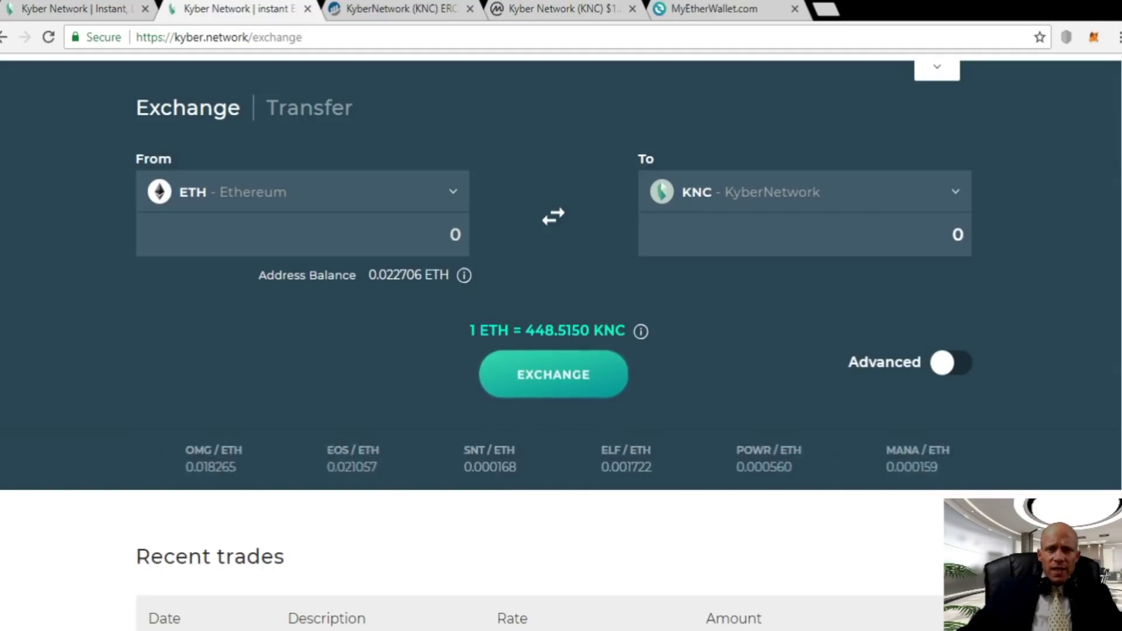
# Turn on the advanced exchange options and examine the Min Rate setting
pyautogui.click(941, 362)
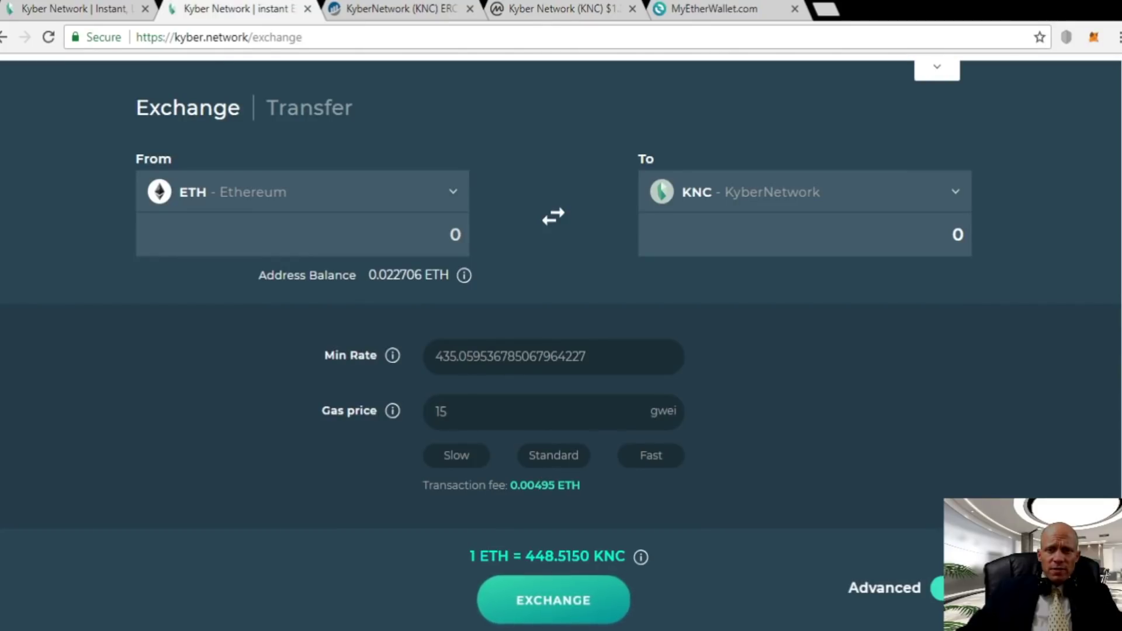
pyautogui.moveTo(437, 356); pyautogui.dragTo(594, 354)
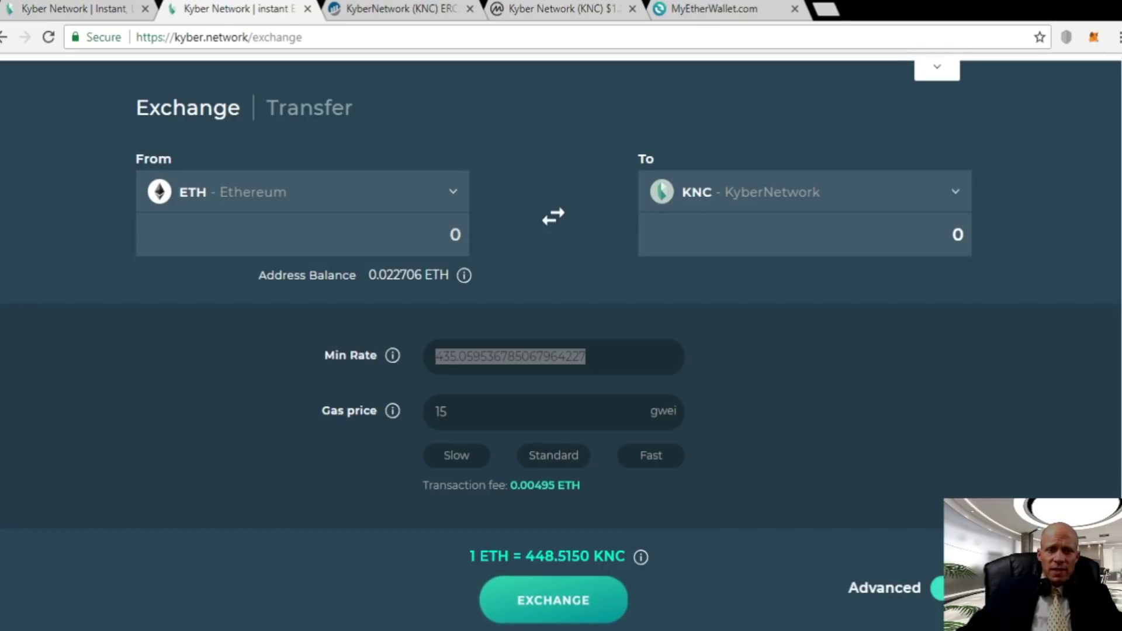
pyautogui.press('Tab')
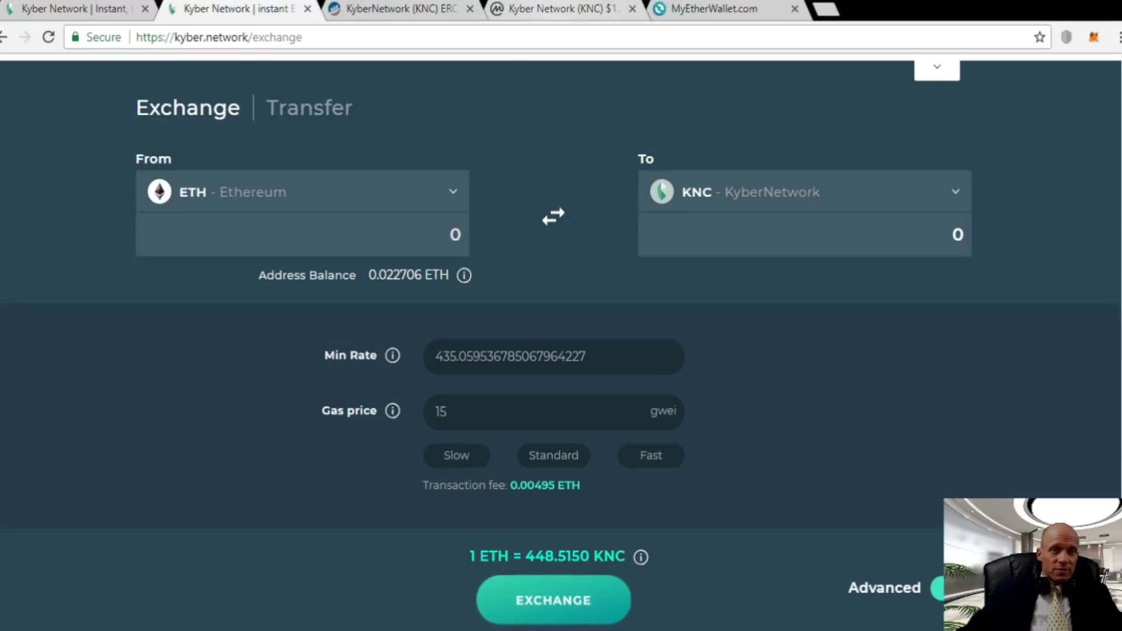
# Switch to MyEtherWallet, dismiss the opening notice, and open the Swap page
pyautogui.click(681, 12)
pyautogui.press('Escape')
pyautogui.click(321, 175)
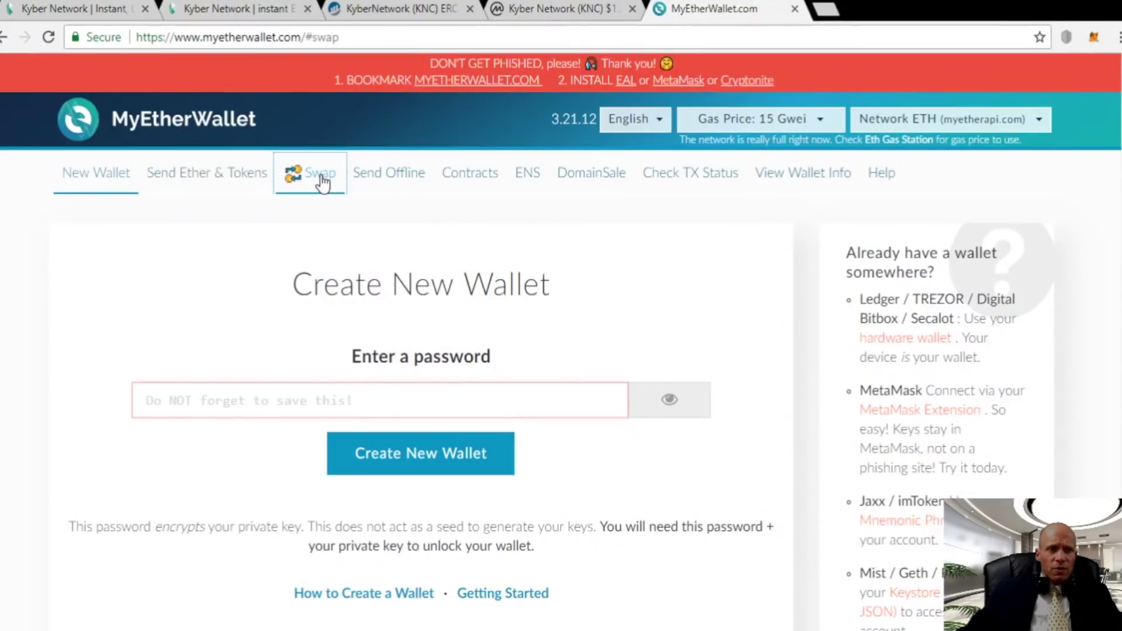
pyautogui.scroll(-1, 714, 389)
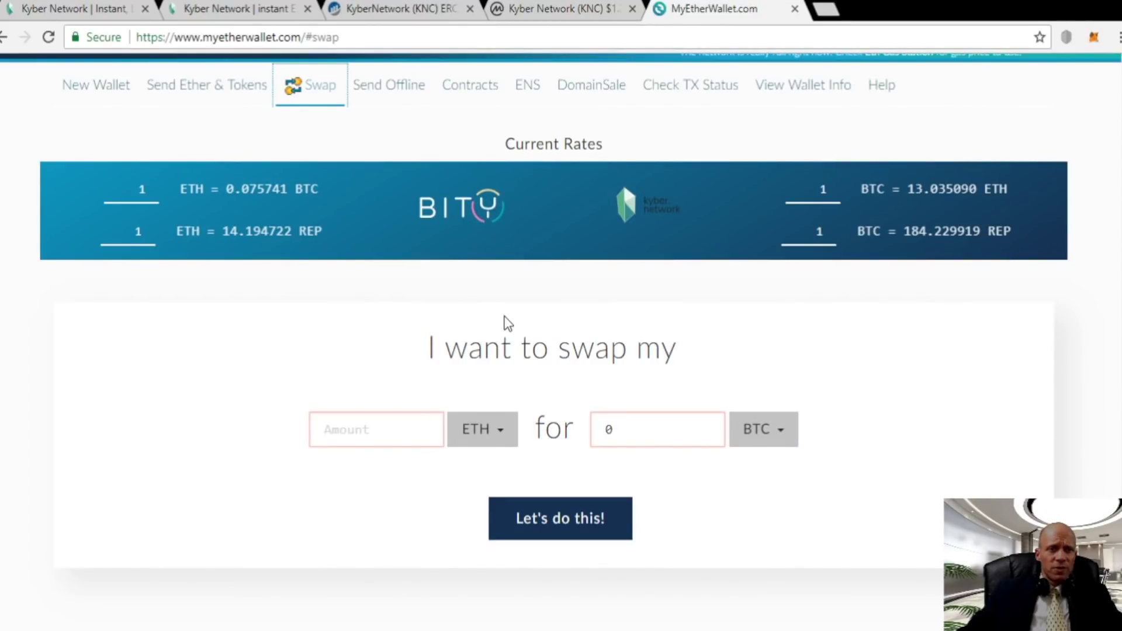
pyautogui.scroll(-3, 814, 437)
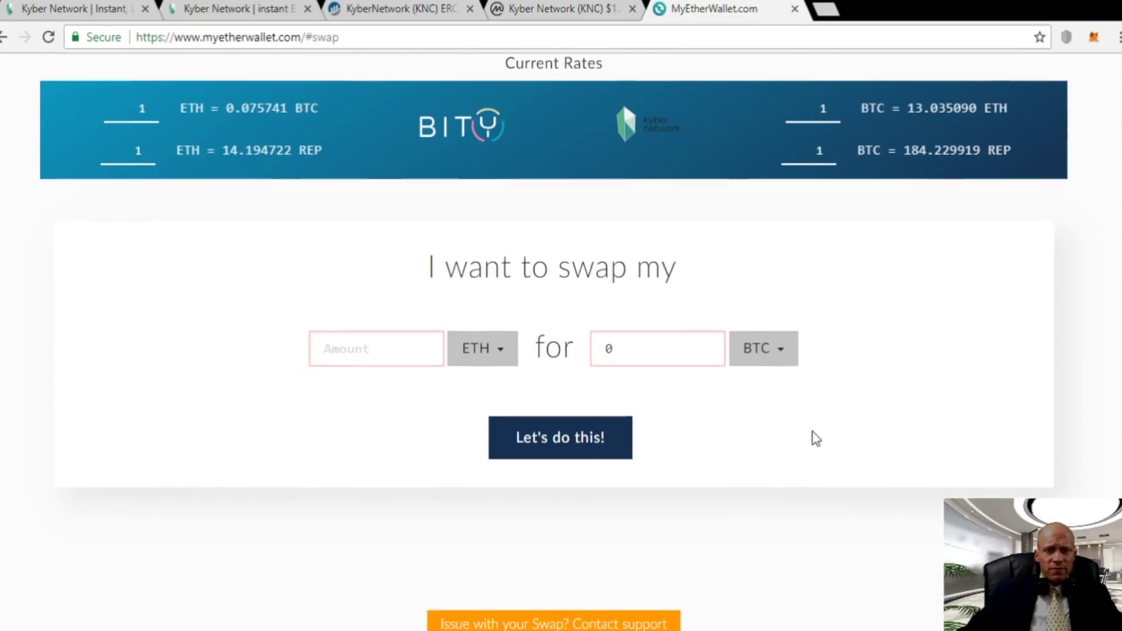
# Set up a swap of 40 KNC for ETH, check the rate, and proceed with the order
pyautogui.click(780, 351)
pyautogui.scroll(-3, 731, 529)
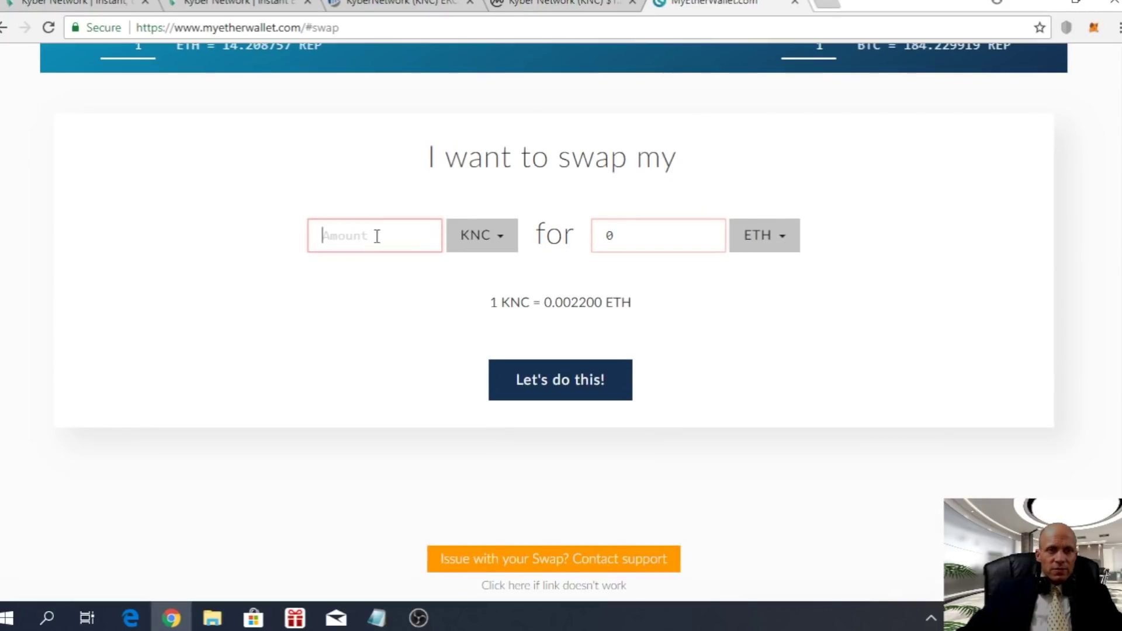
pyautogui.write('40')
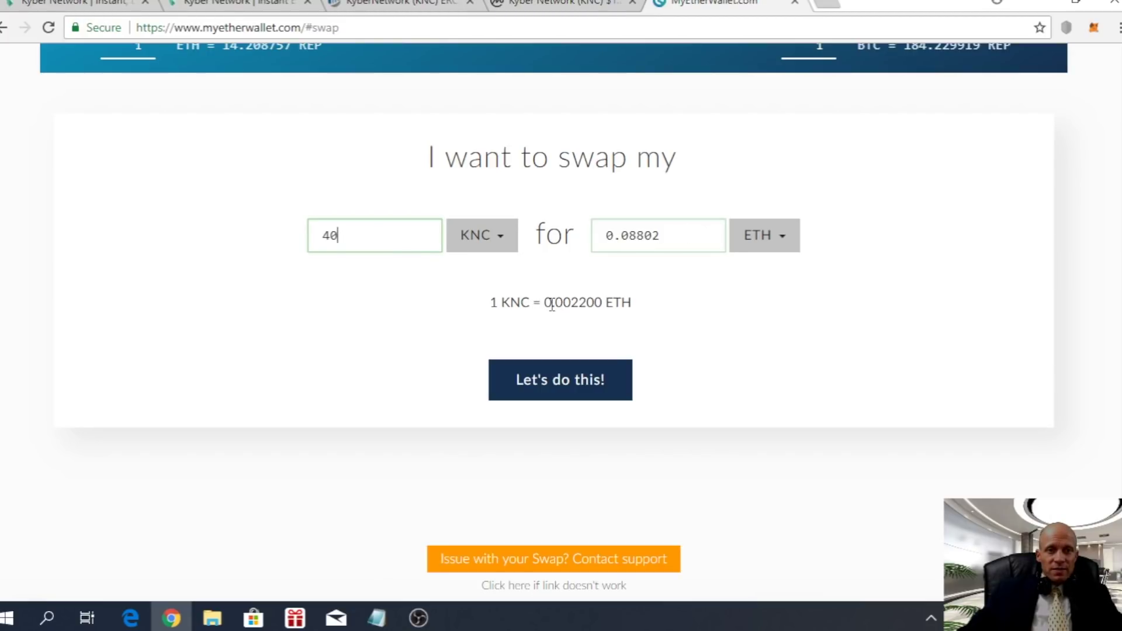
pyautogui.moveTo(544, 305); pyautogui.dragTo(607, 307)
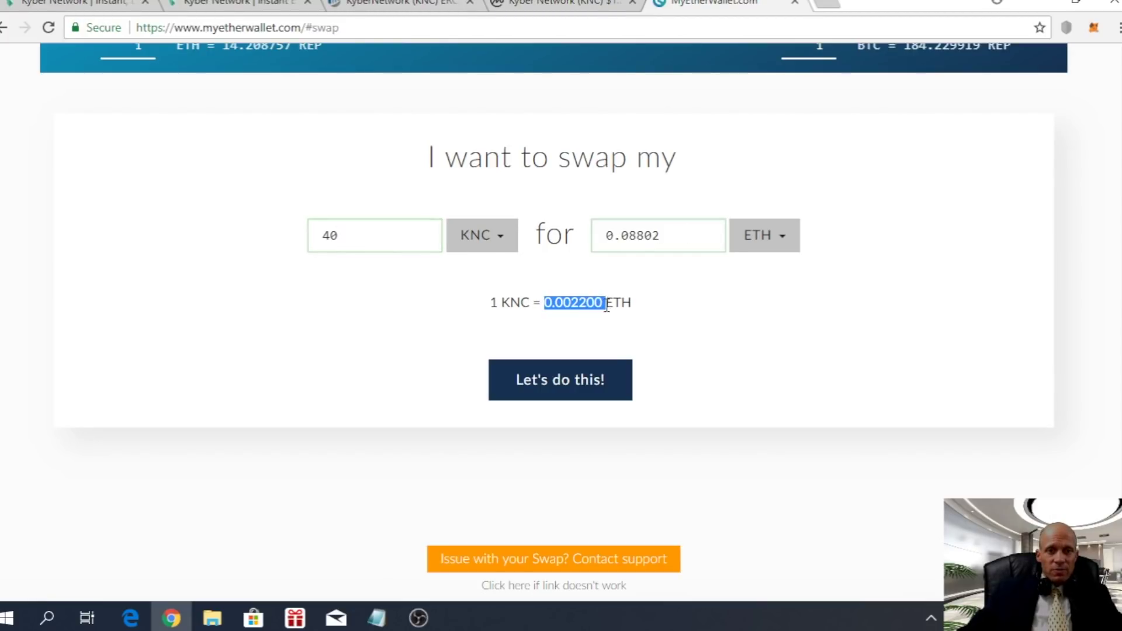
pyautogui.click(550, 391)
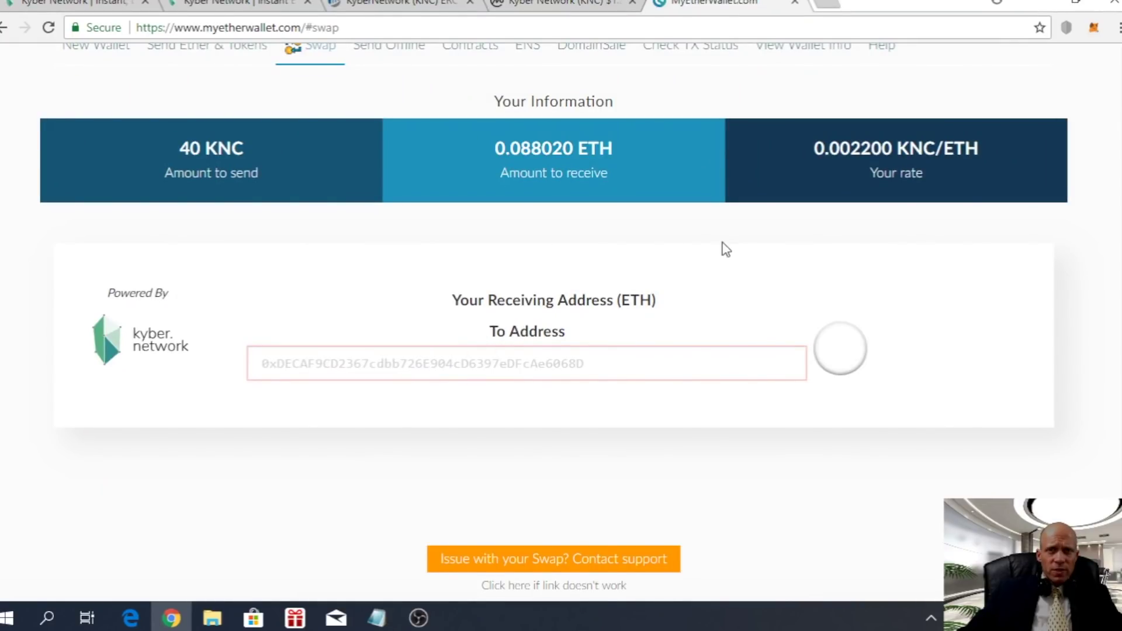
# Copy the account address from MetaMask, enter it as the receiving ETH address, and start the swap
pyautogui.click(1093, 28)
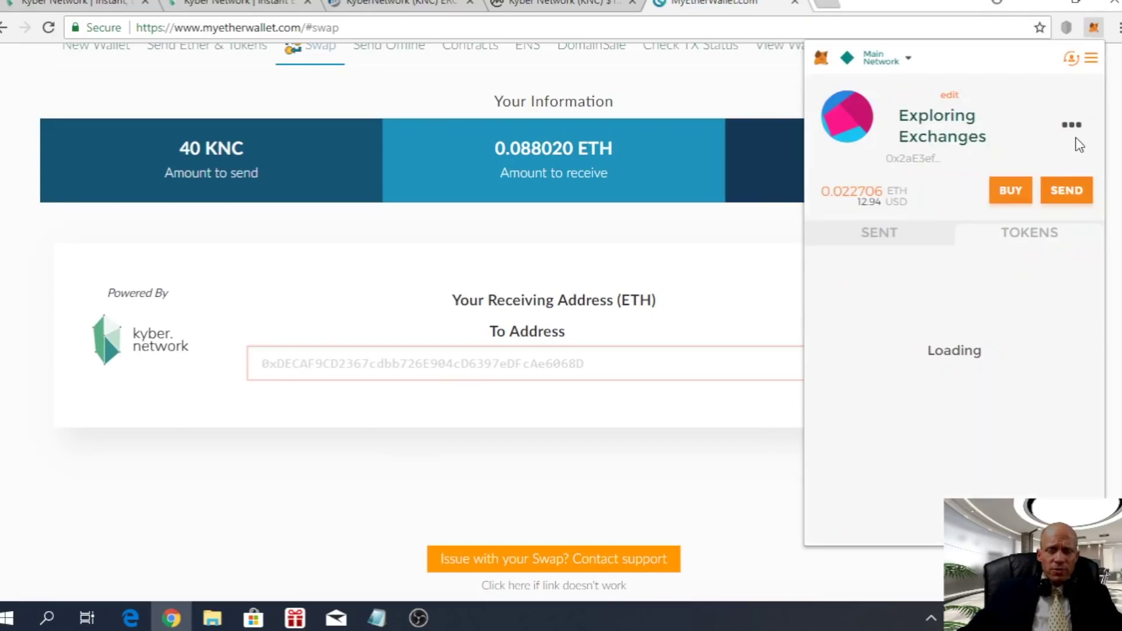
pyautogui.click(1065, 124)
pyautogui.click(946, 244)
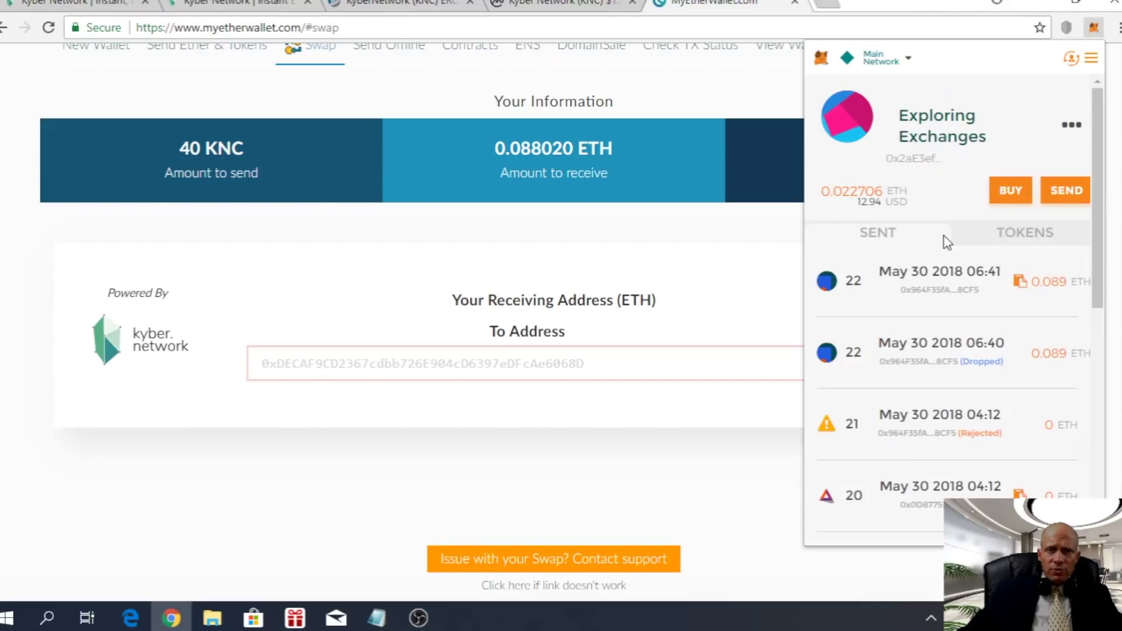
pyautogui.rightClick(482, 365)
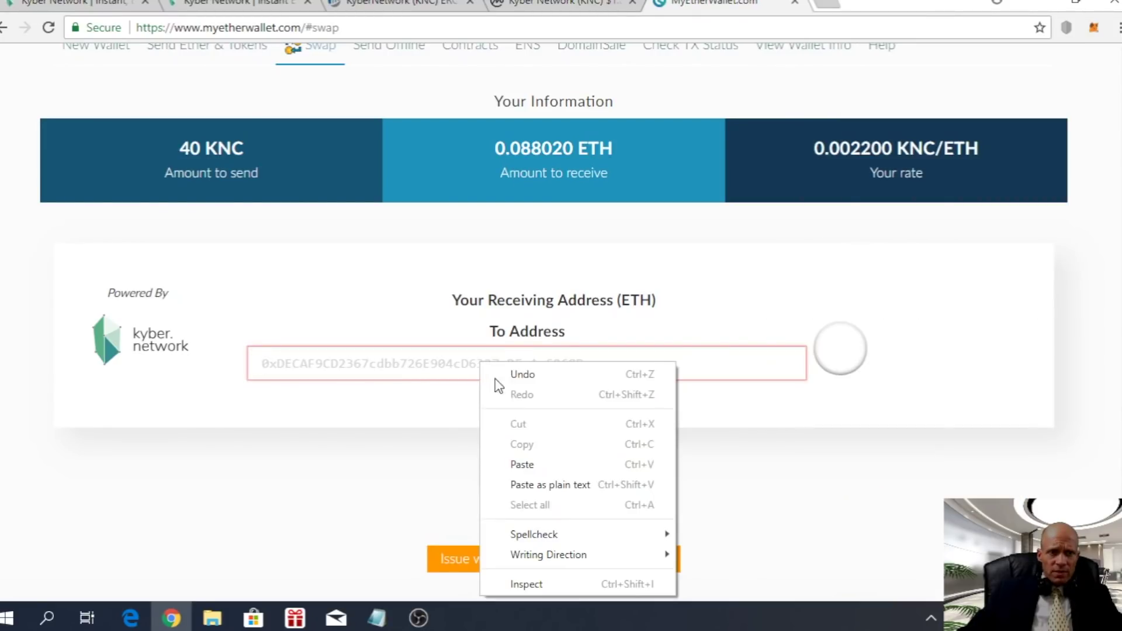
pyautogui.click(522, 464)
pyautogui.scroll(-1, 524, 461)
pyautogui.click(550, 374)
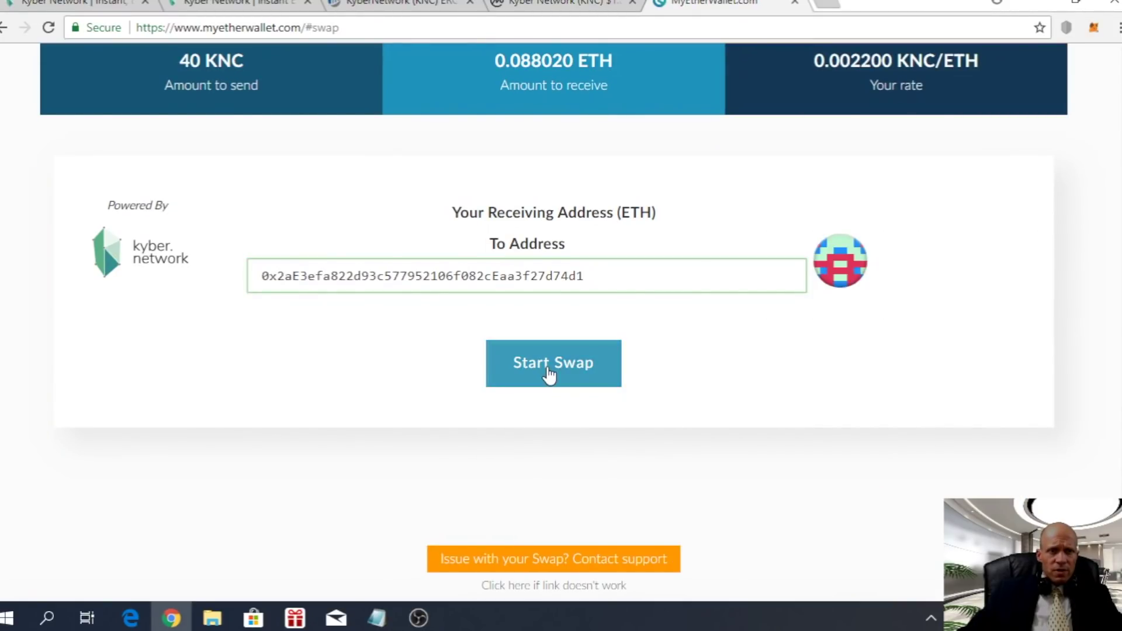
# Unlock the wallet by connecting through MetaMask / Mist and start the 40 KNC swap
pyautogui.click(89, 153)
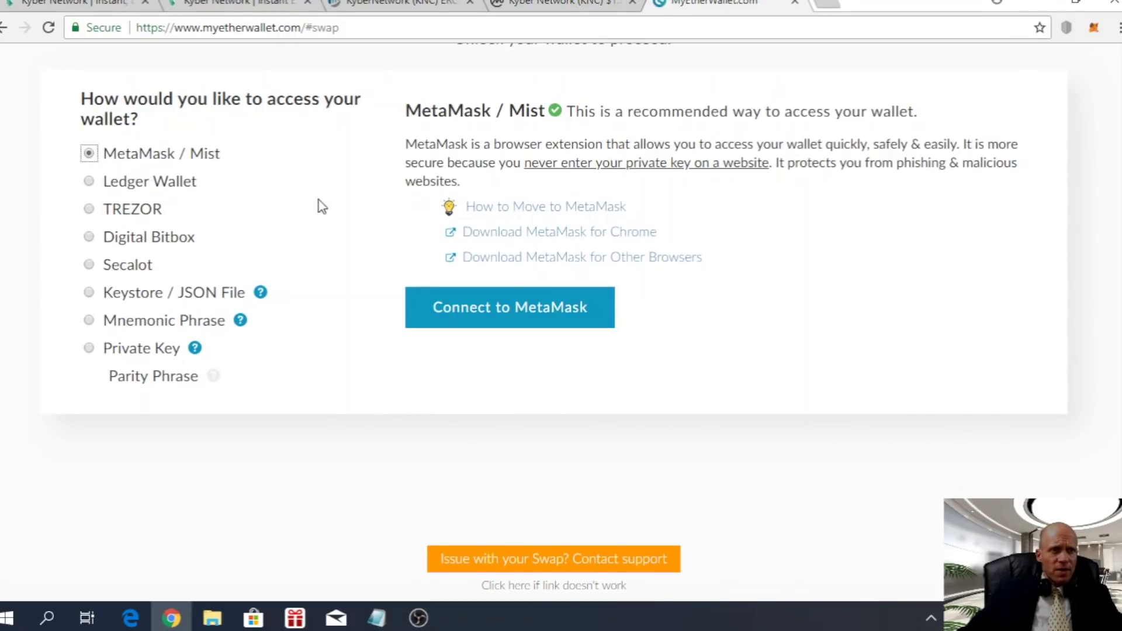
pyautogui.click(507, 309)
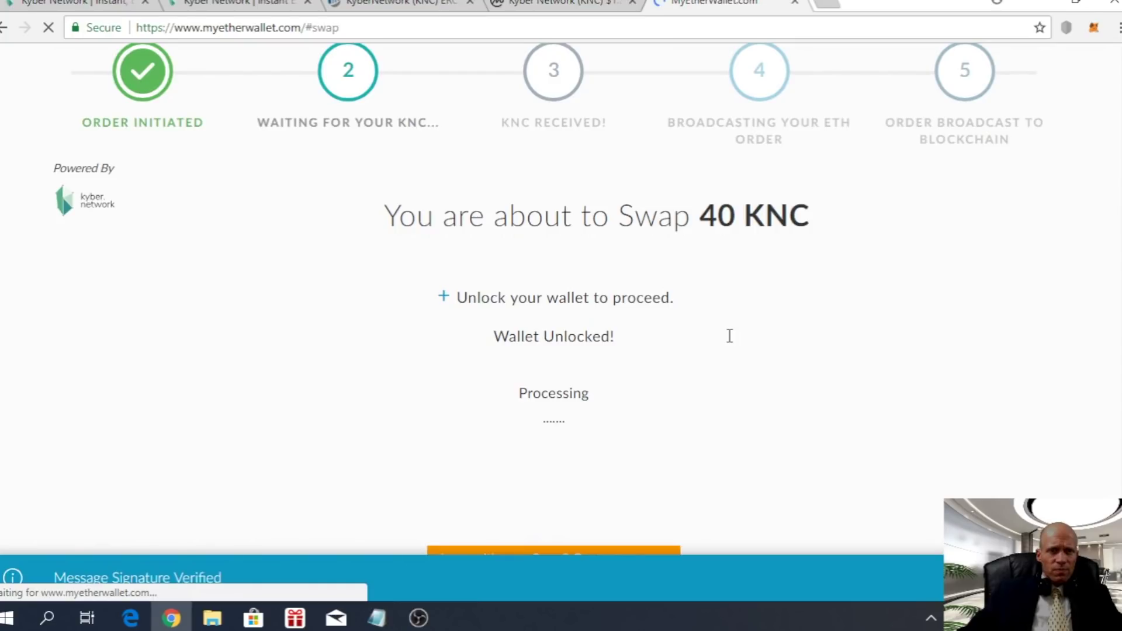
pyautogui.scroll(-1, 601, 282)
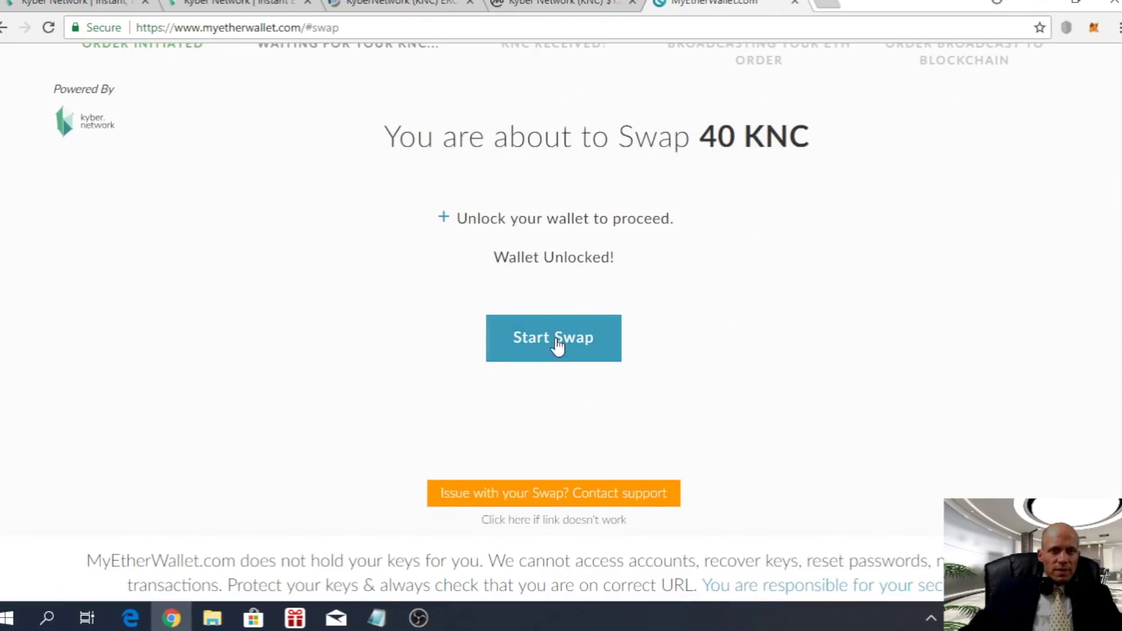
pyautogui.click(557, 345)
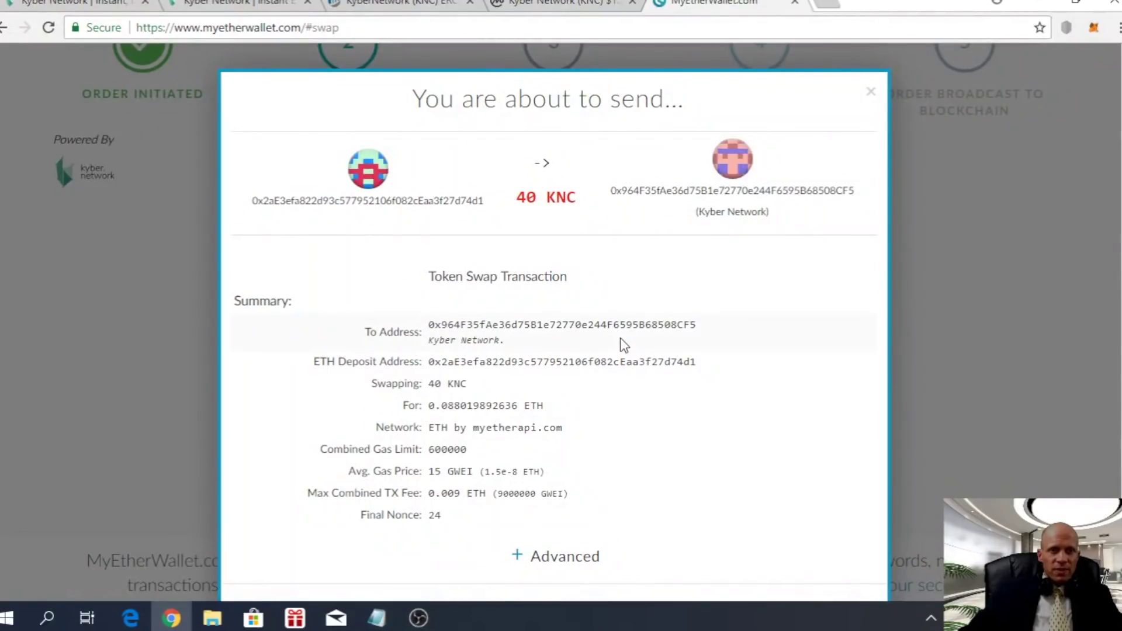
# Review the token swap transaction summary and confirm making the transaction
pyautogui.scroll(-2, 716, 350)
pyautogui.scroll(-2, 717, 351)
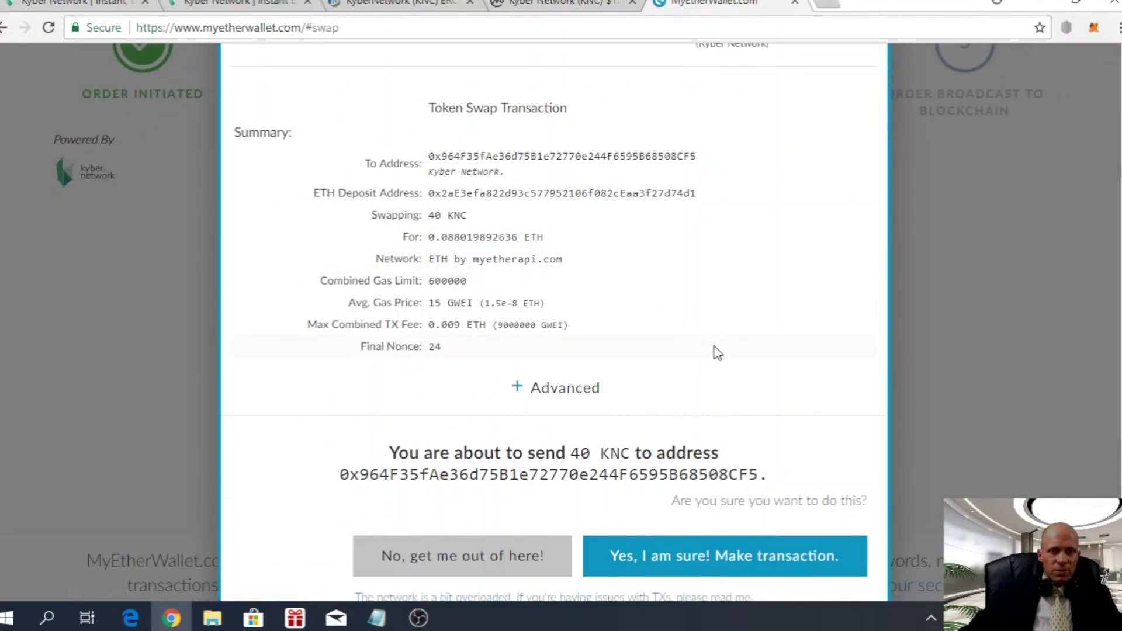
pyautogui.click(722, 558)
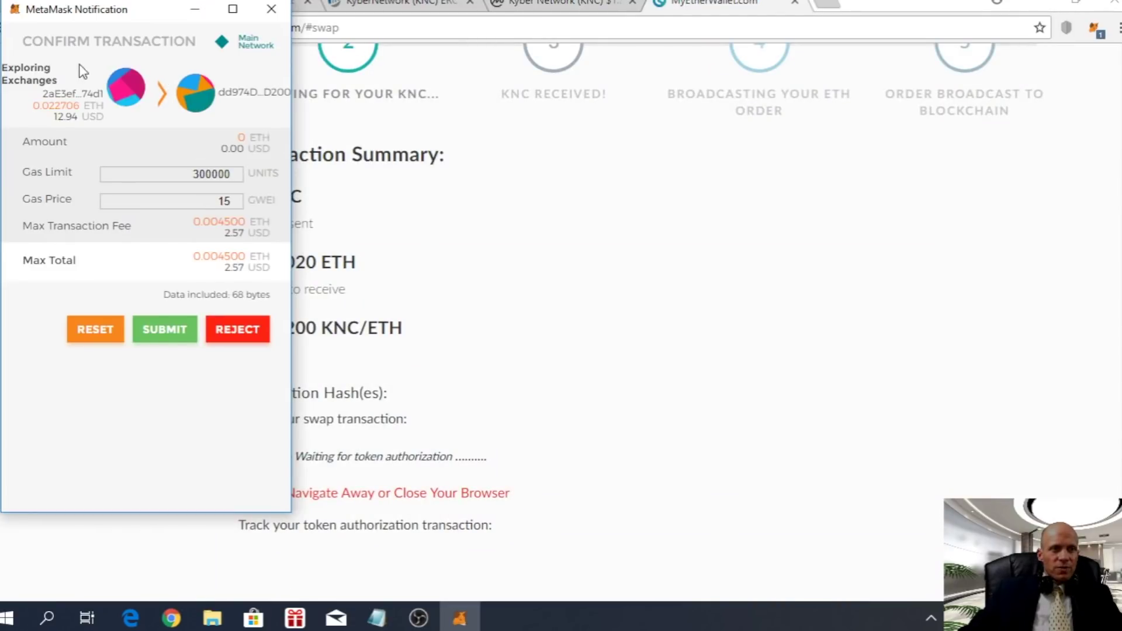
# Submit the token authorization transaction and the swap transaction in MetaMask
pyautogui.click(160, 339)
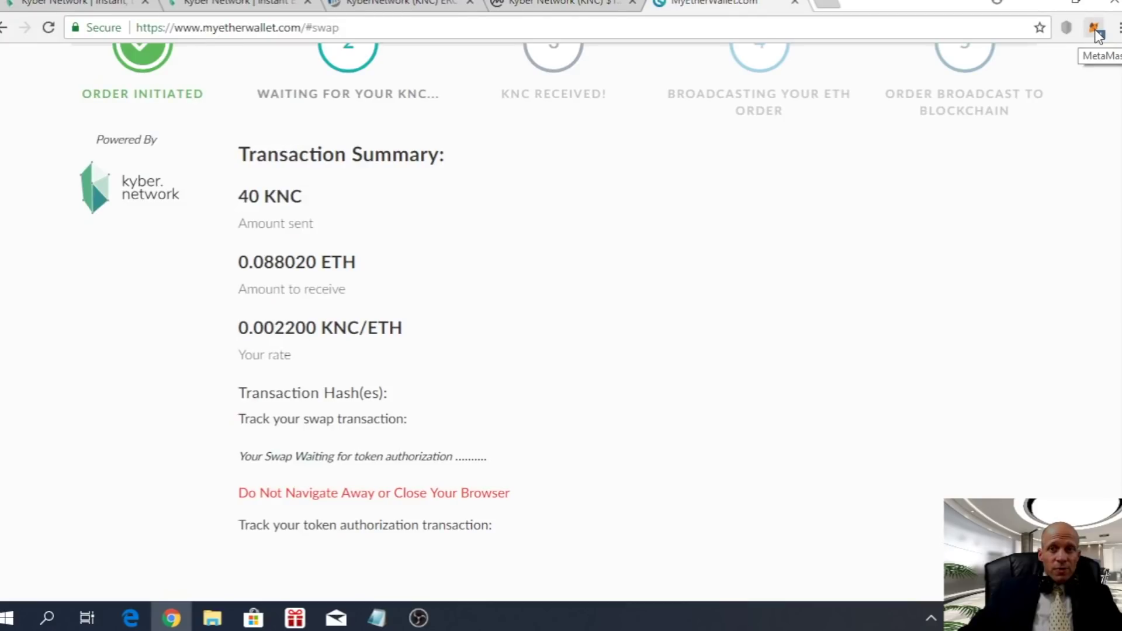
pyautogui.click(1095, 29)
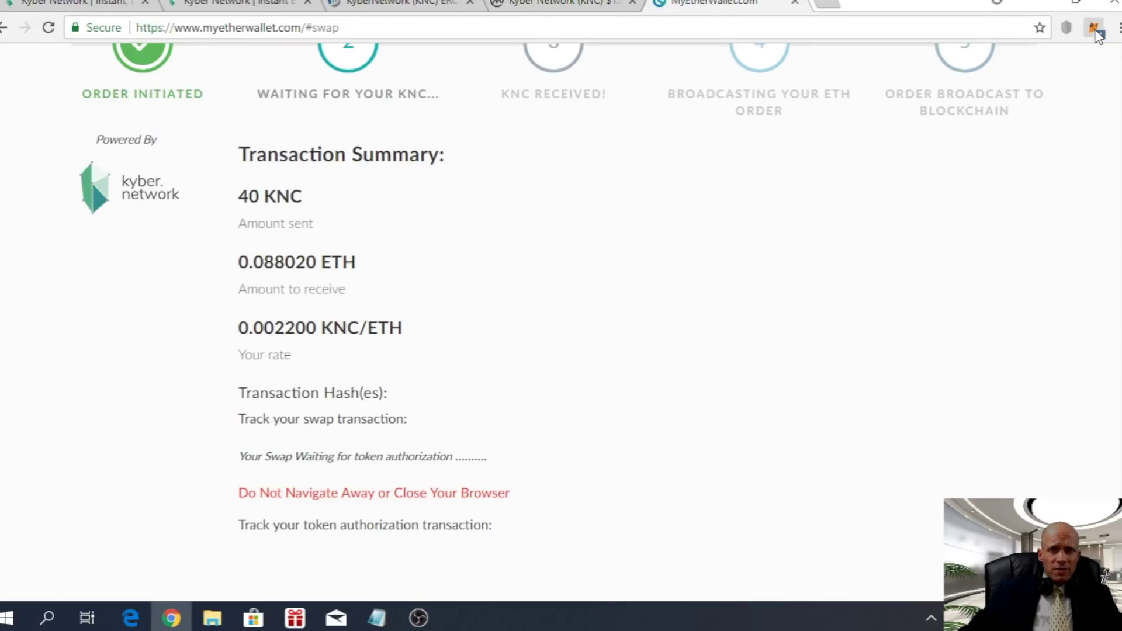
pyautogui.click(1097, 32)
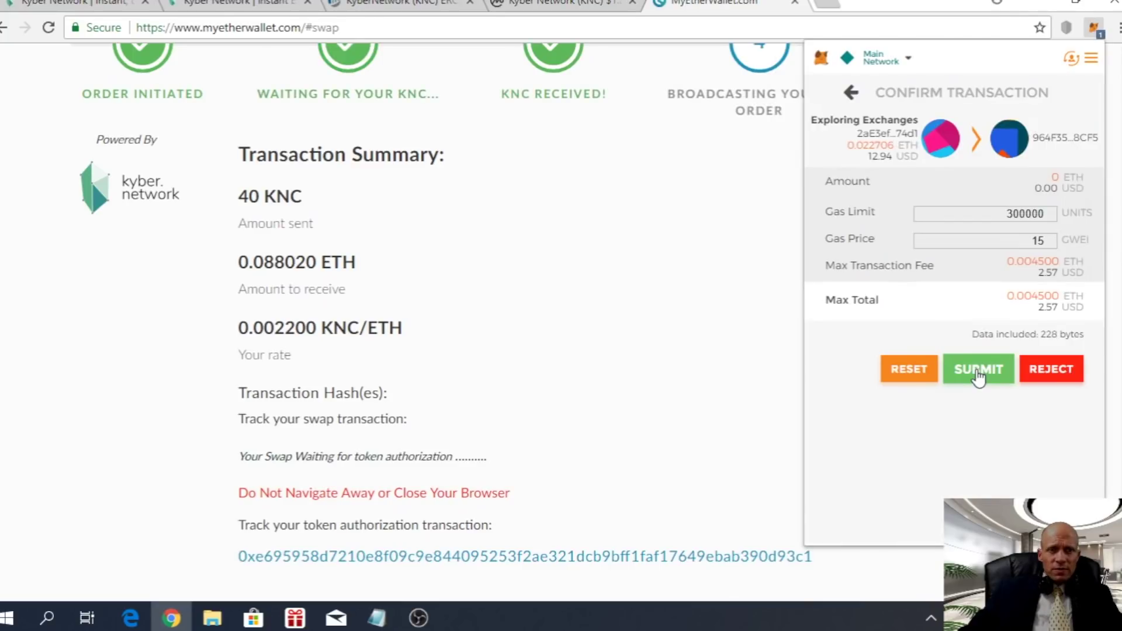
pyautogui.click(978, 374)
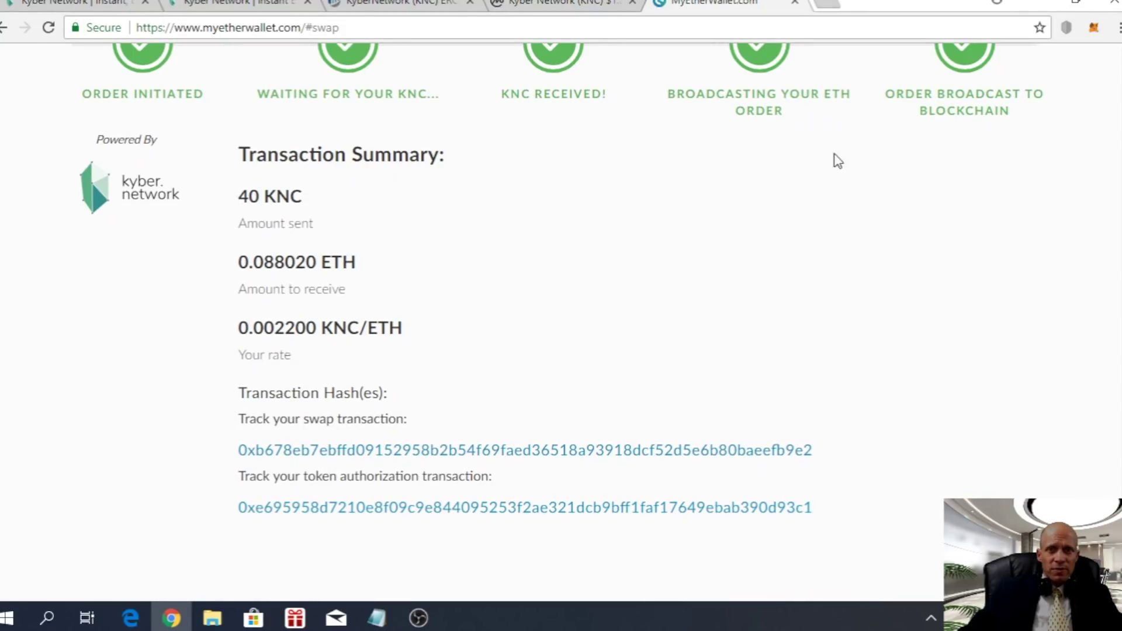
# Open the swap transaction on Etherscan and examine its status and token transfers
pyautogui.click(290, 453)
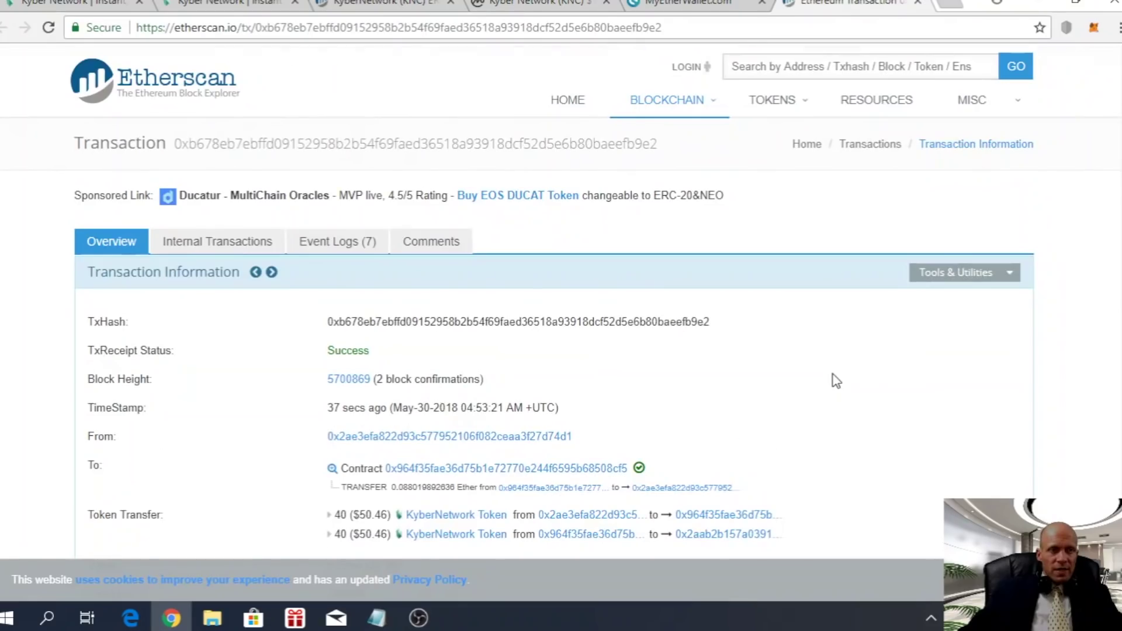
pyautogui.scroll(-1, 836, 380)
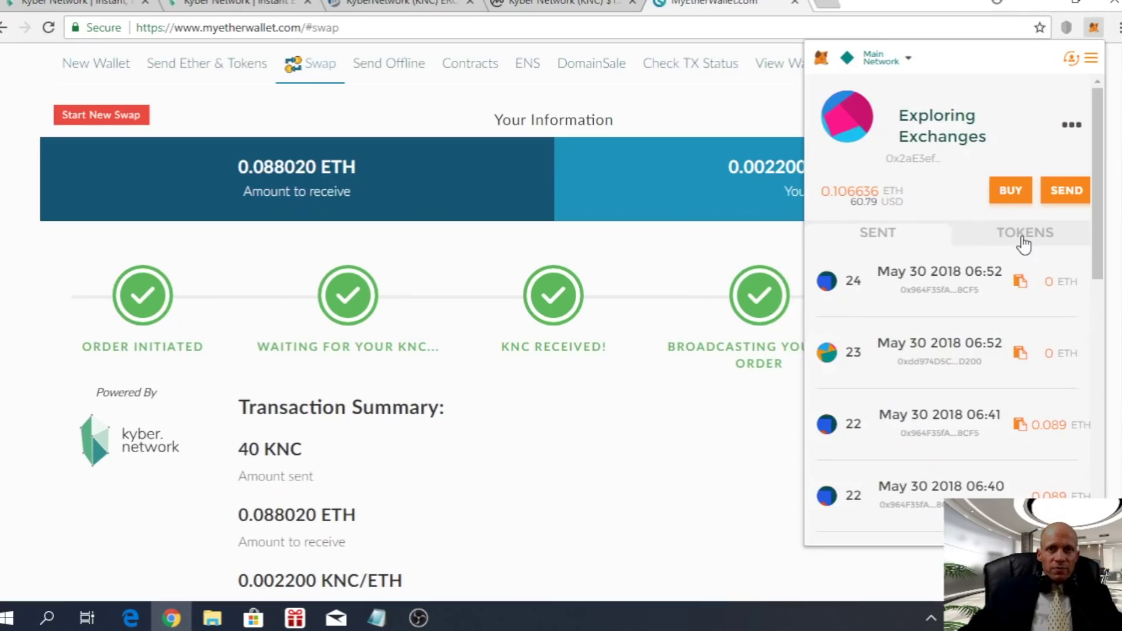
# Check the account's KNC and ETH balances in MetaMask and go back to the Kyber Network home page
pyautogui.click(1024, 239)
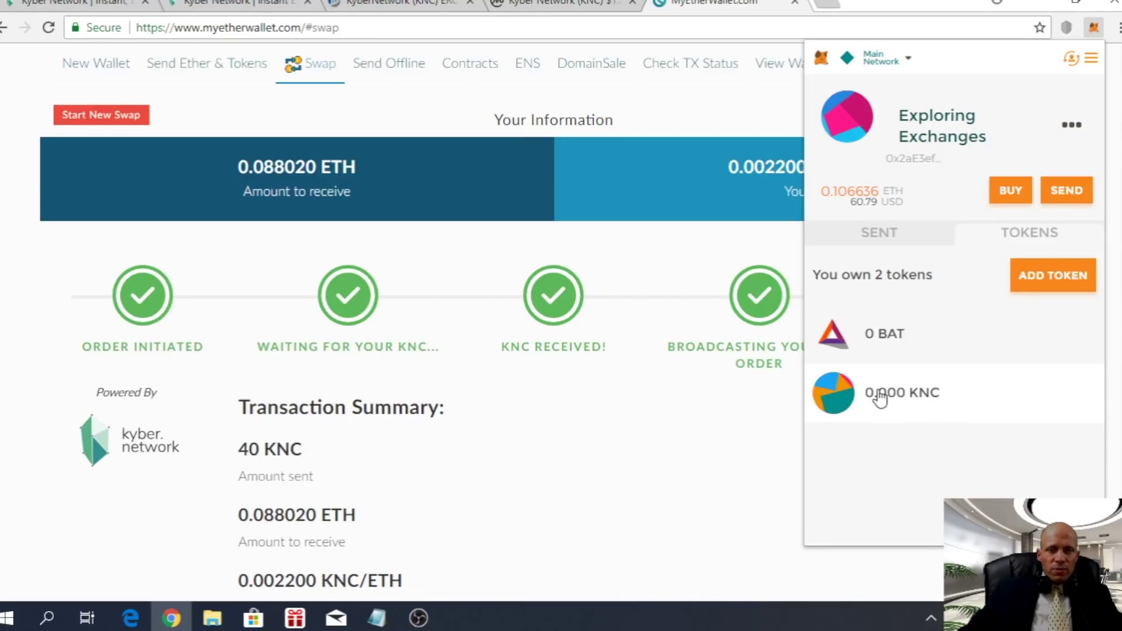
pyautogui.doubleClick(837, 188)
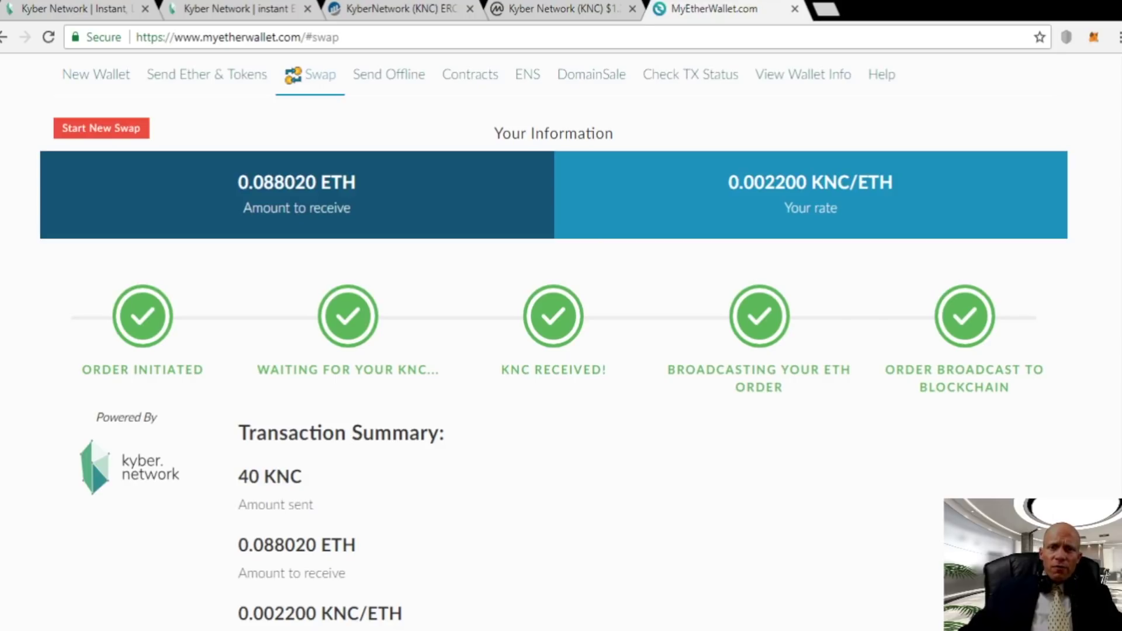
pyautogui.hotkey('ctrl', '1')
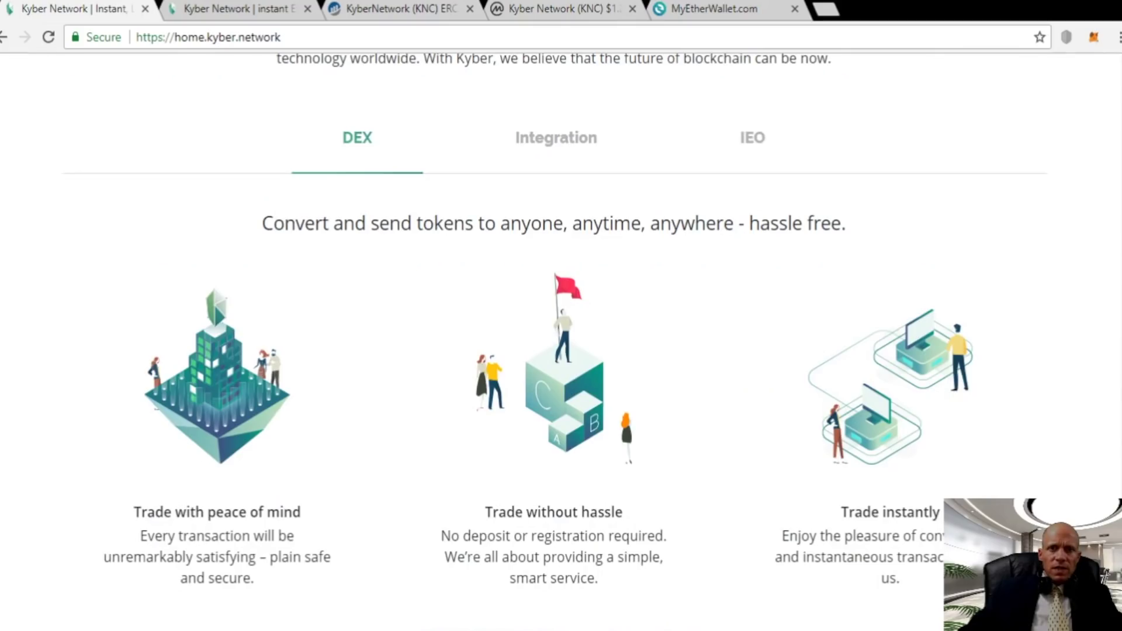